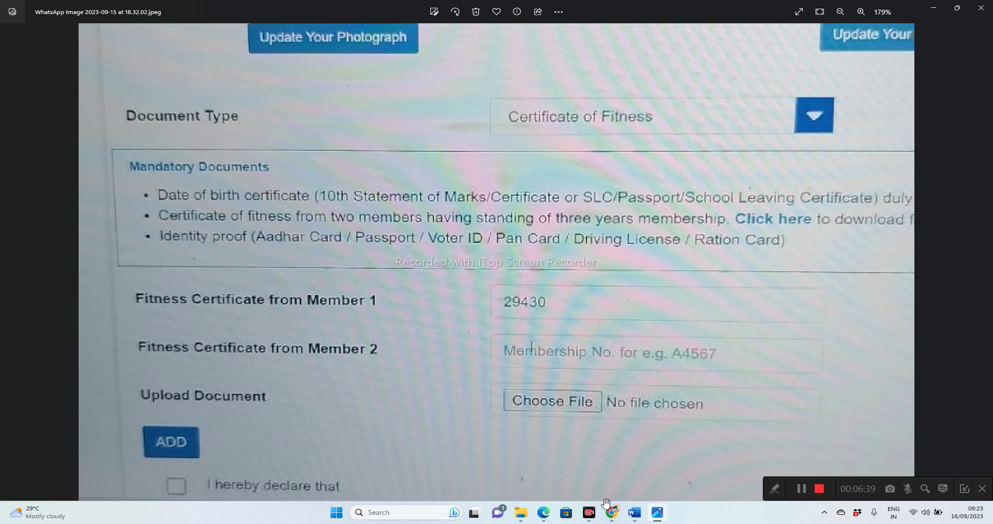
# Step: Bring up the photo with the green-circled message above Document Type and enlarge it to read the message and the Member 2 field
pyautogui.click(659, 515)
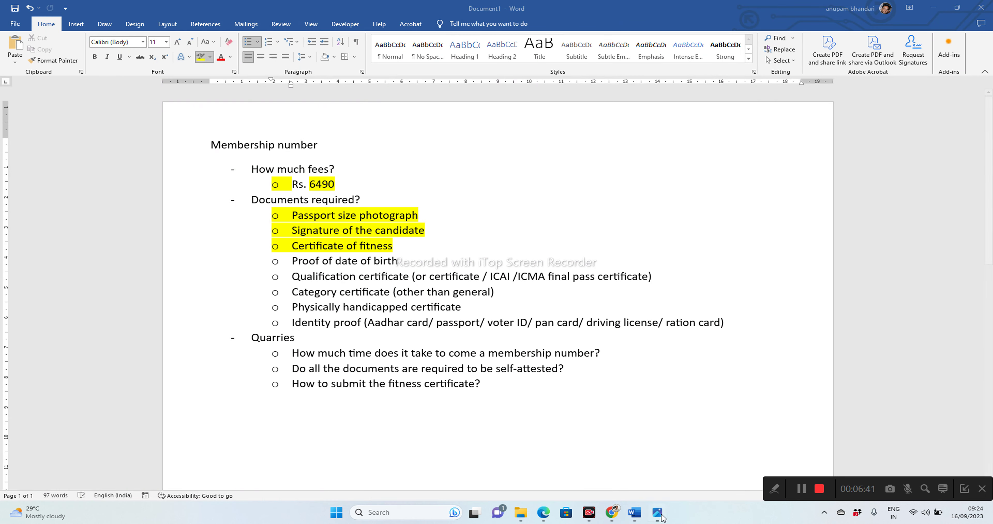
pyautogui.click(659, 514)
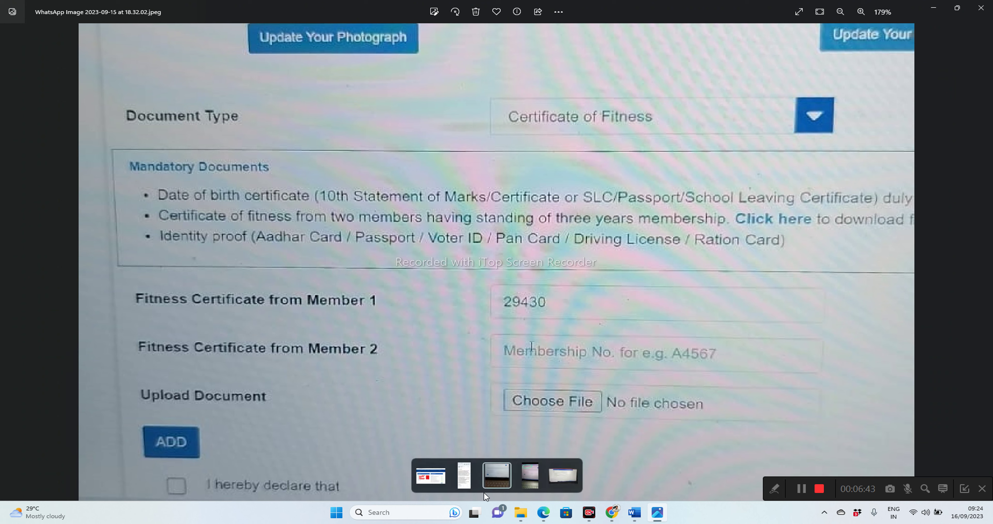
pyautogui.click(564, 477)
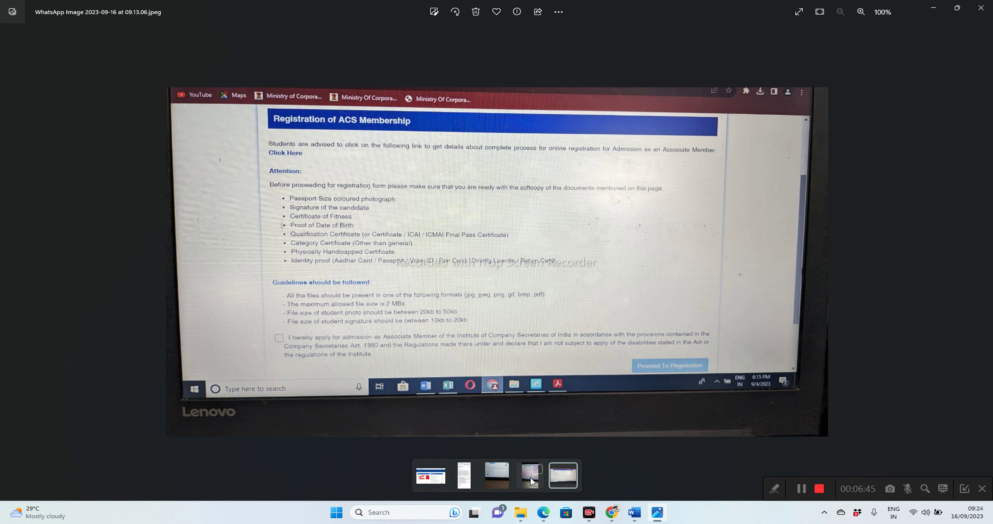
pyautogui.click(530, 476)
pyautogui.scroll(3, 448, 91)
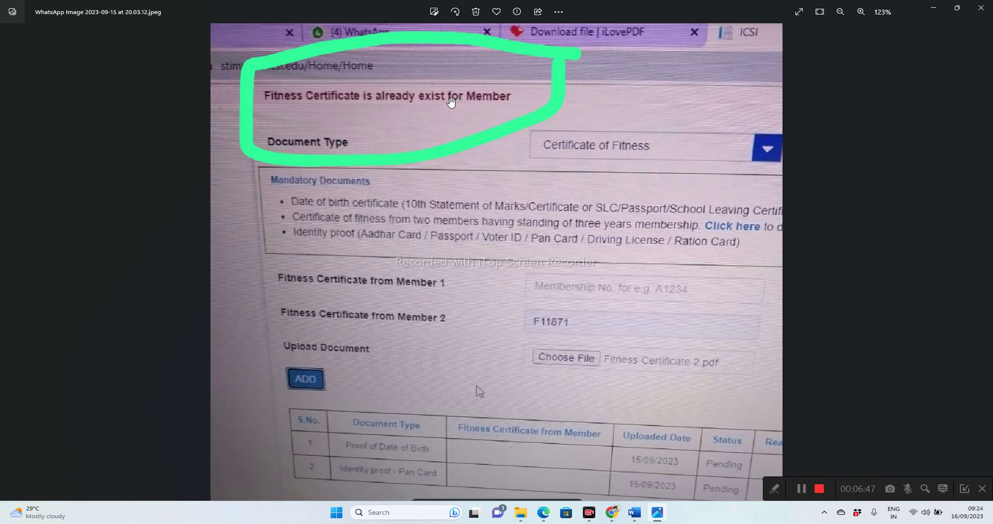
pyautogui.moveTo(446, 119); pyautogui.dragTo(435, 151)
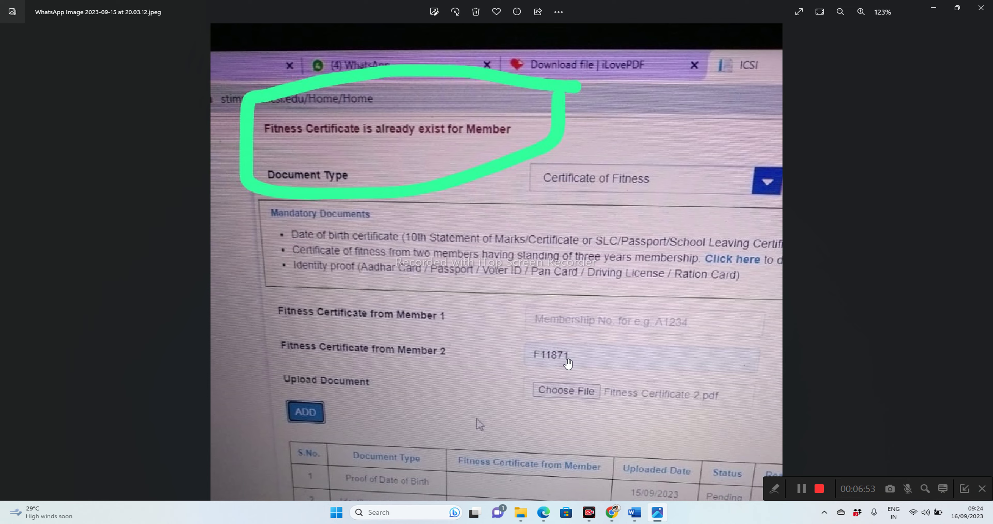
pyautogui.moveTo(568, 363)
pyautogui.mouseDown()
pyautogui.moveTo(568, 285)
pyautogui.moveTo(569, 373)
pyautogui.mouseUp()
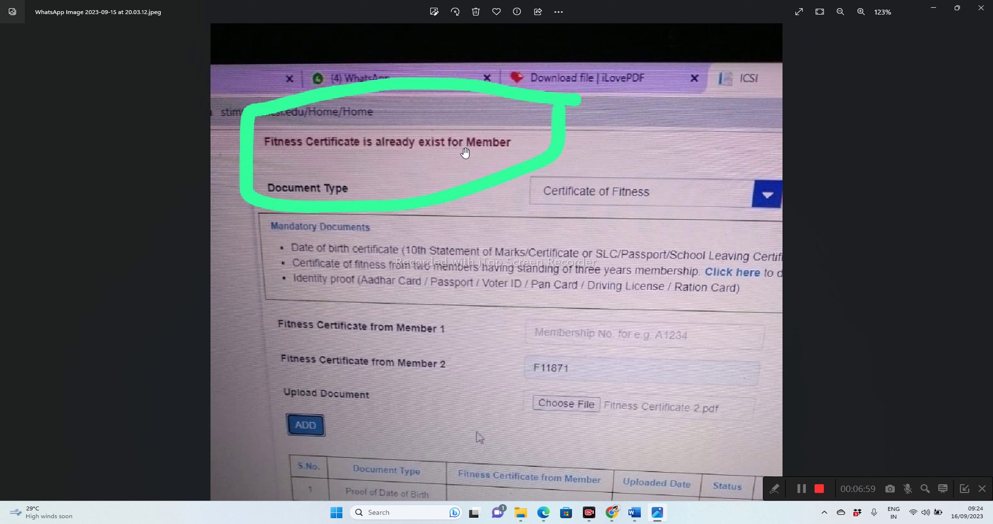
# Step: Reopen the Certificate of Fitness upload form photo and zoom in on its member number fields, file selection and ADD button
pyautogui.click(660, 515)
pyautogui.click(660, 516)
pyautogui.click(563, 481)
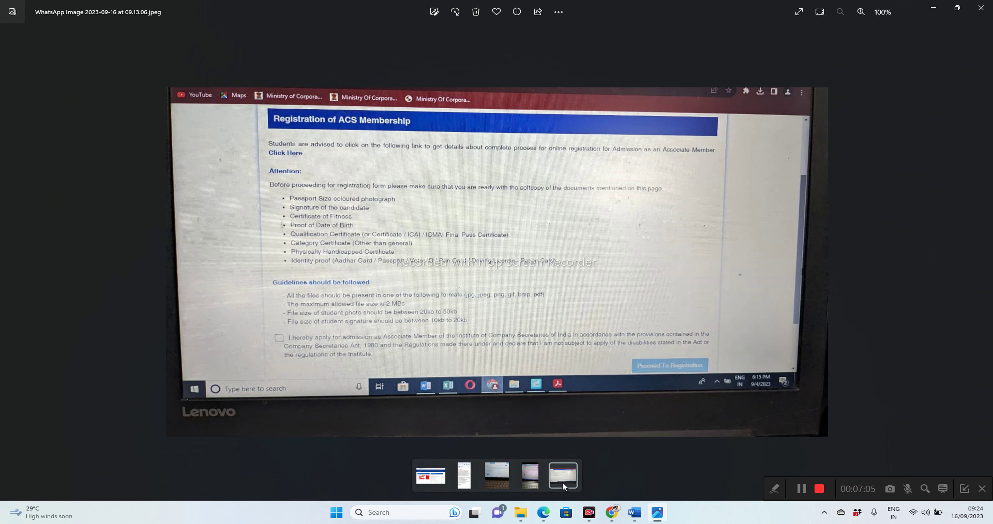
pyautogui.click(489, 481)
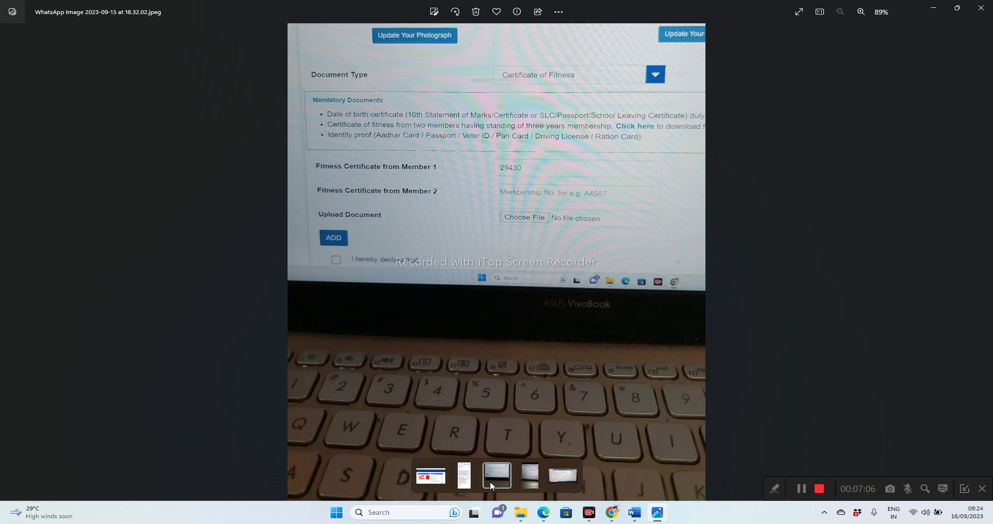
pyautogui.doubleClick(508, 221)
pyautogui.moveTo(530, 211); pyautogui.dragTo(565, 292)
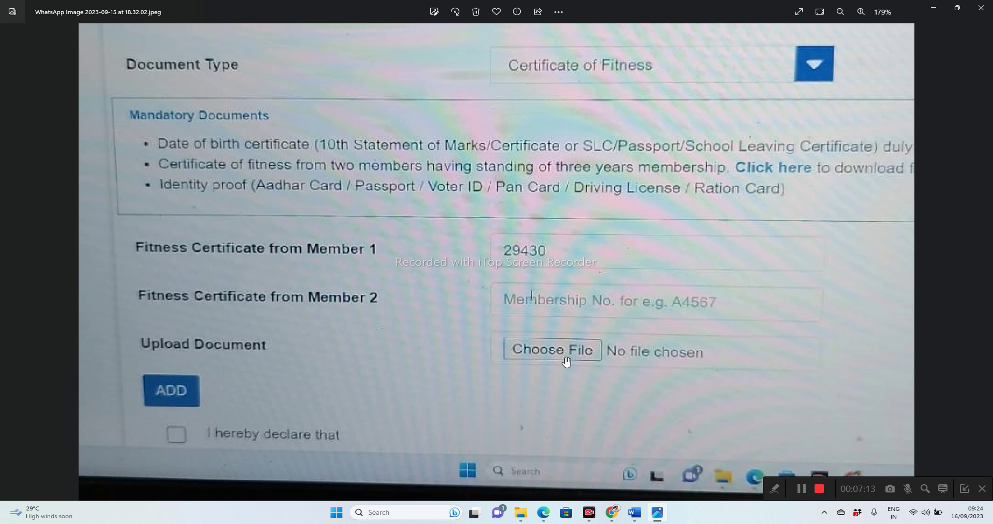
pyautogui.click(169, 393)
# Step: Switch to the Word document and highlight "Proof of date of birth" in yellow in the required documents list
pyautogui.click(634, 513)
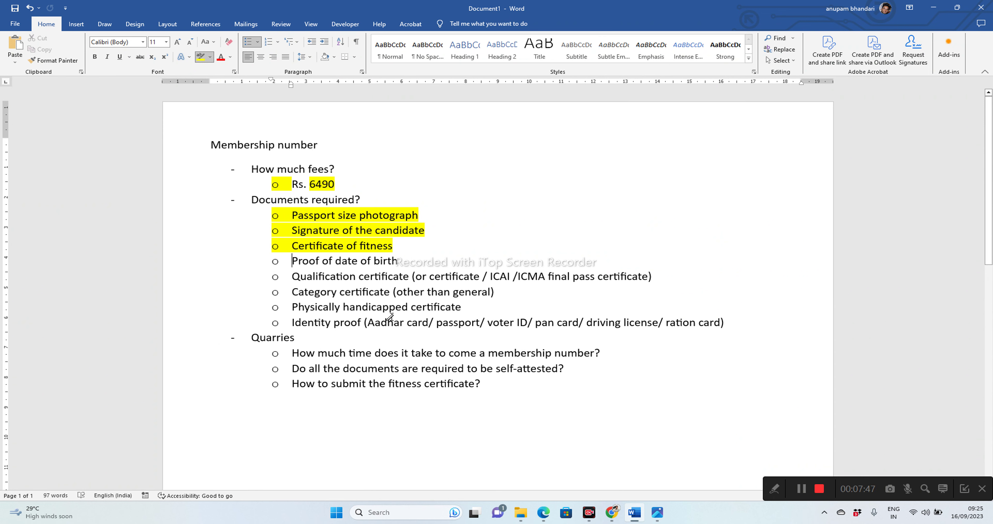
pyautogui.click(657, 512)
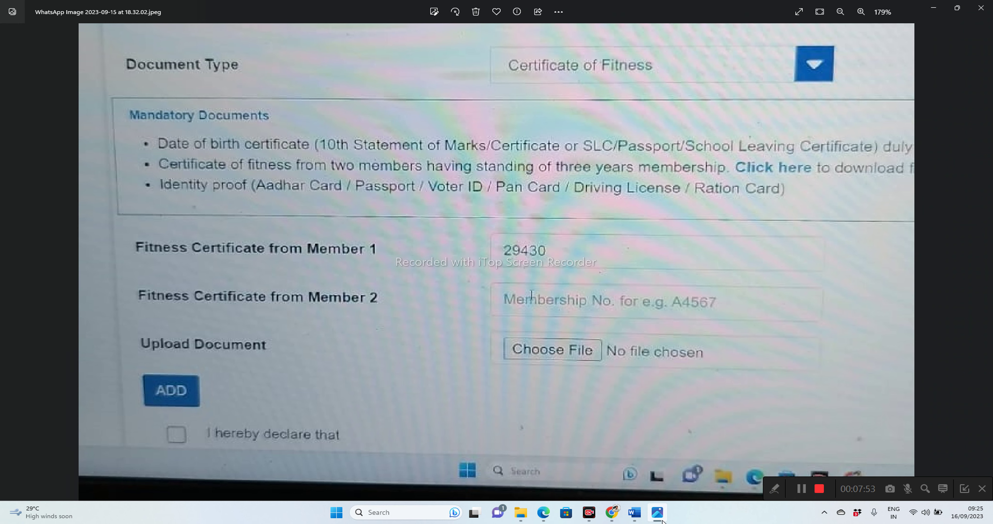
pyautogui.click(657, 512)
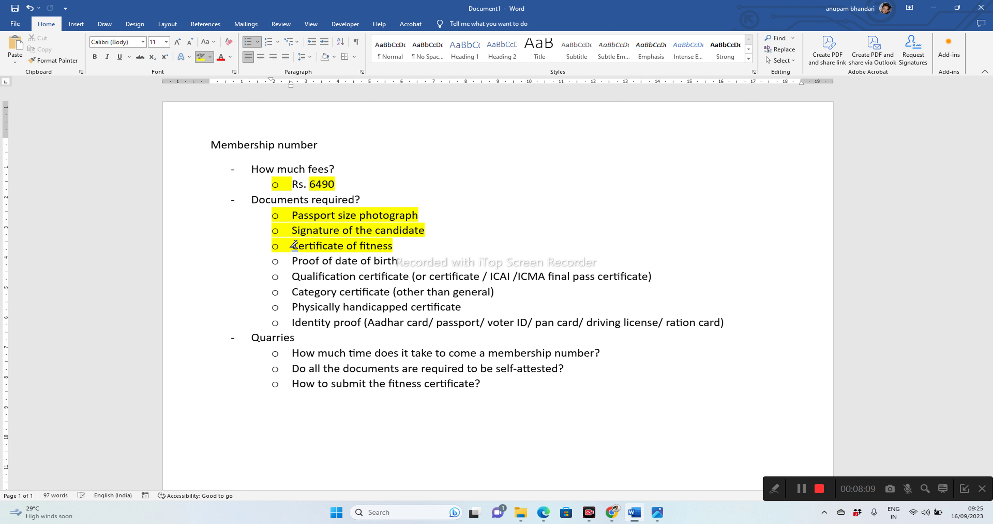
pyautogui.moveTo(292, 261); pyautogui.dragTo(409, 261)
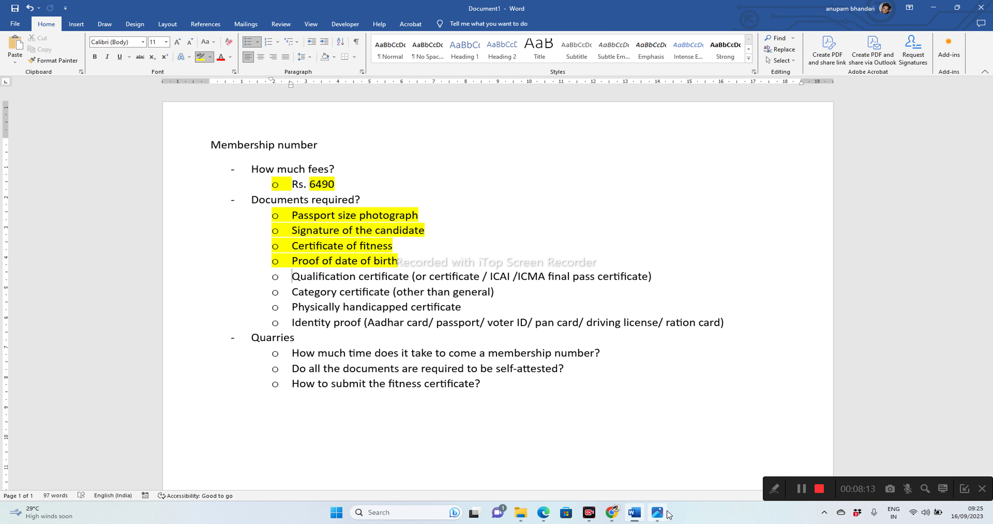
# Step: Switch to Photos and enlarge the ICSI email screenshot to read its instructions on resubmitting self-attested documents
pyautogui.click(658, 512)
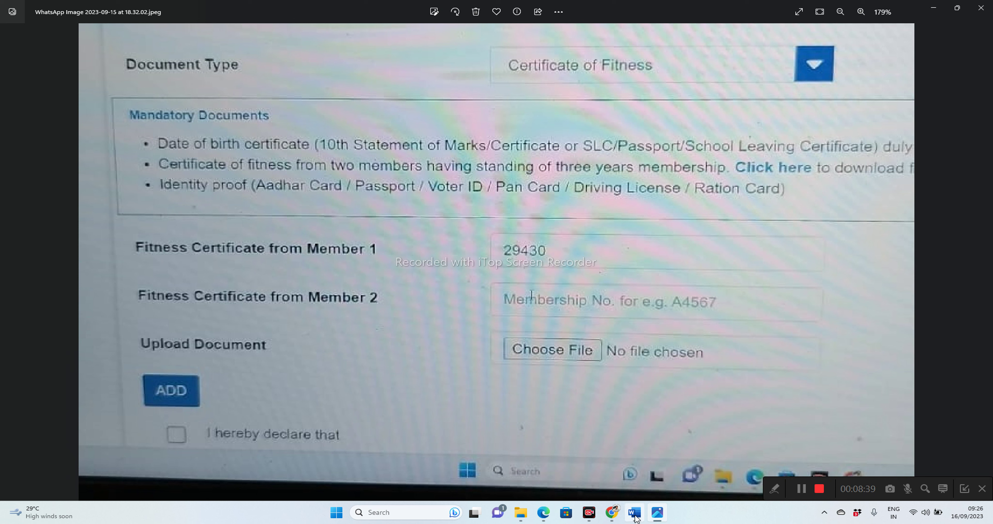
pyautogui.click(658, 515)
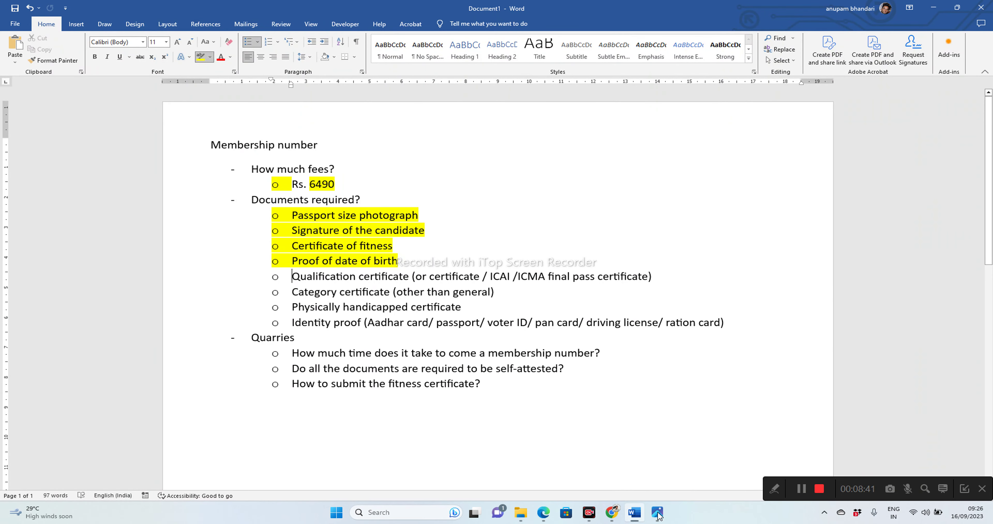
pyautogui.click(640, 513)
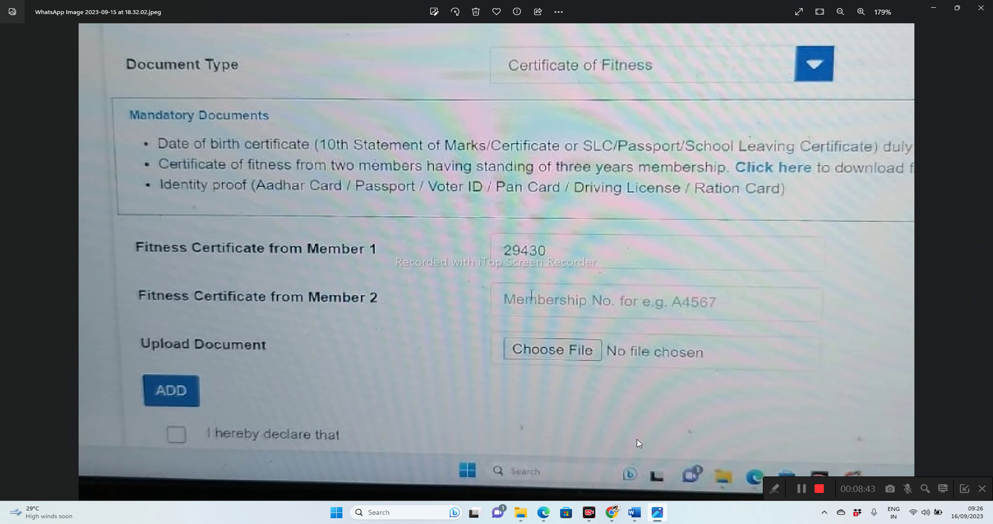
pyautogui.click(645, 374)
pyautogui.click(464, 476)
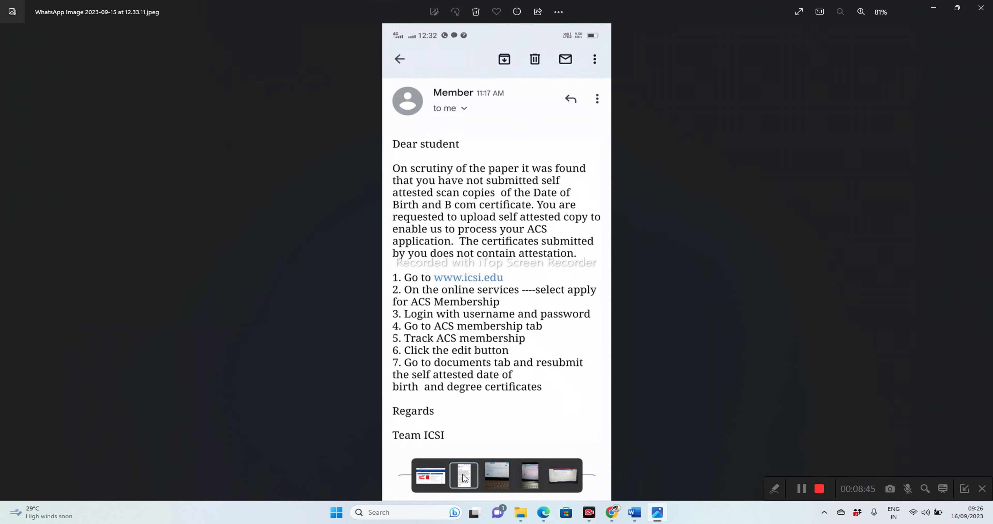
pyautogui.scroll(3, 495, 239)
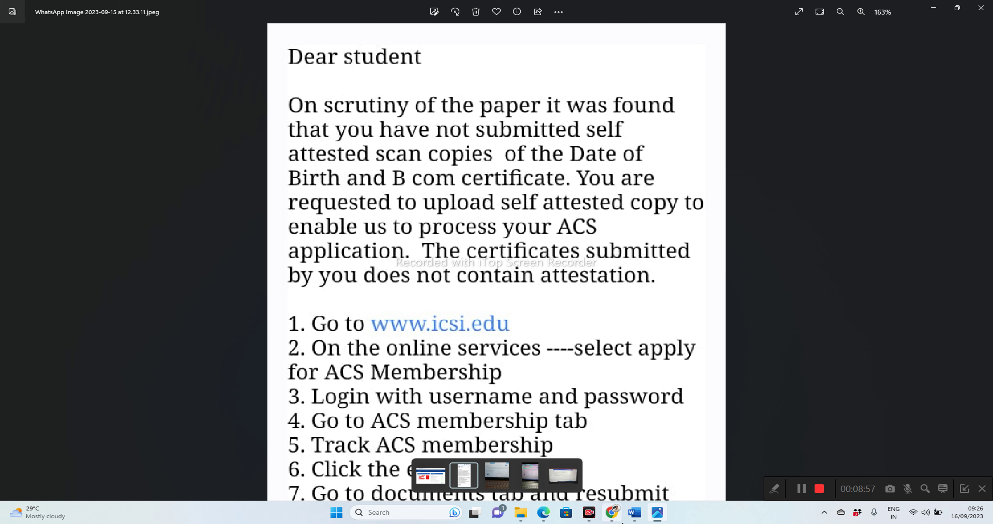
# Step: Switch to Word and highlight "Qualification certificate", "Identity proof" and "pan card" in yellow in the required documents list
pyautogui.click(654, 516)
pyautogui.click(635, 517)
pyautogui.click(635, 516)
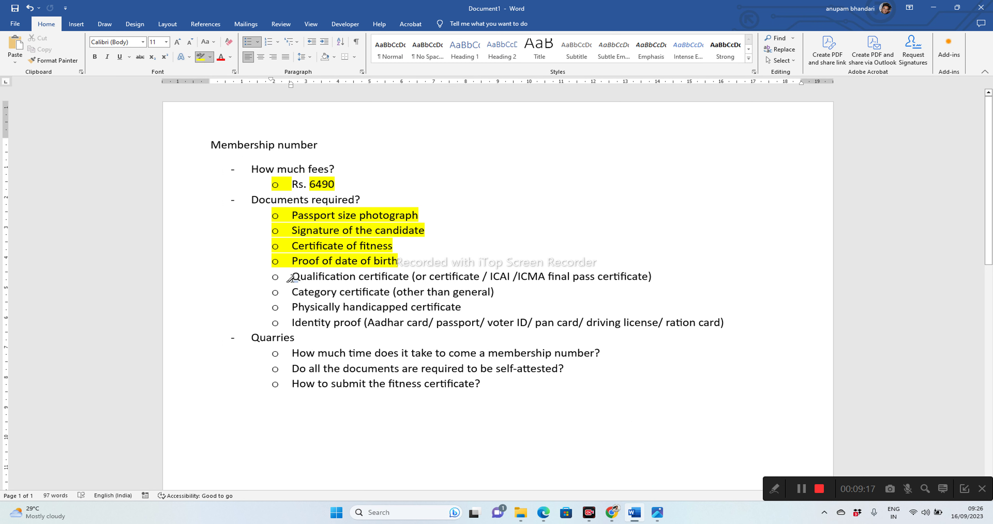
pyautogui.moveTo(292, 276); pyautogui.dragTo(403, 277)
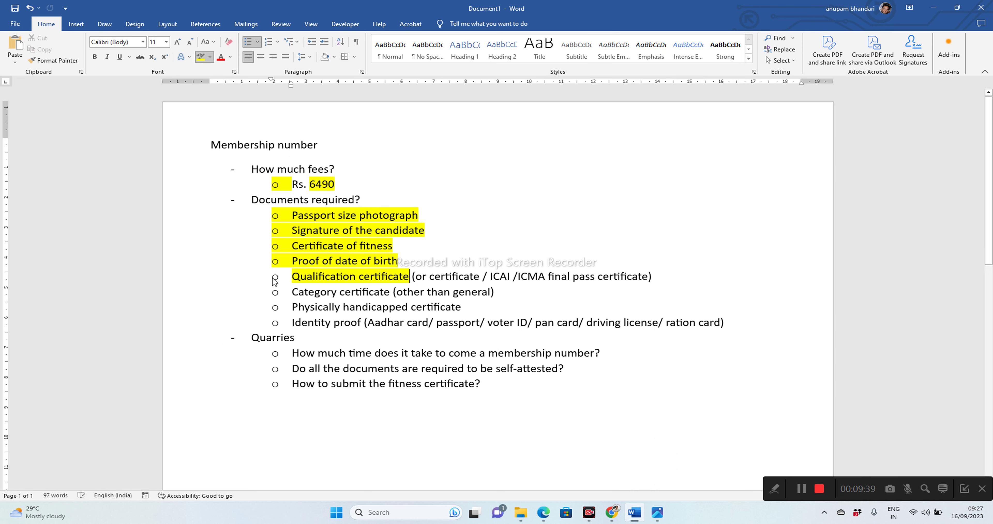
pyautogui.moveTo(269, 278); pyautogui.dragTo(300, 276)
pyautogui.moveTo(292, 322); pyautogui.dragTo(364, 324)
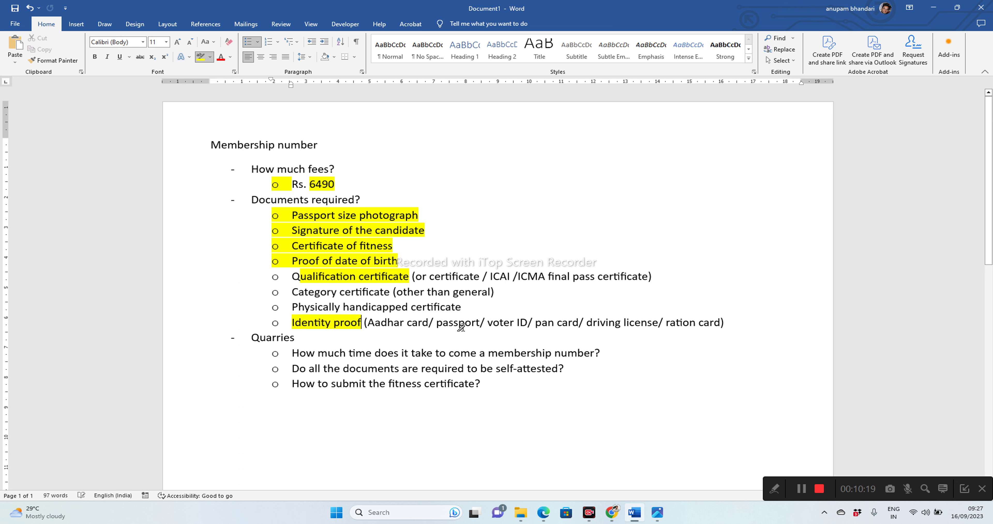
pyautogui.moveTo(537, 323); pyautogui.dragTo(577, 323)
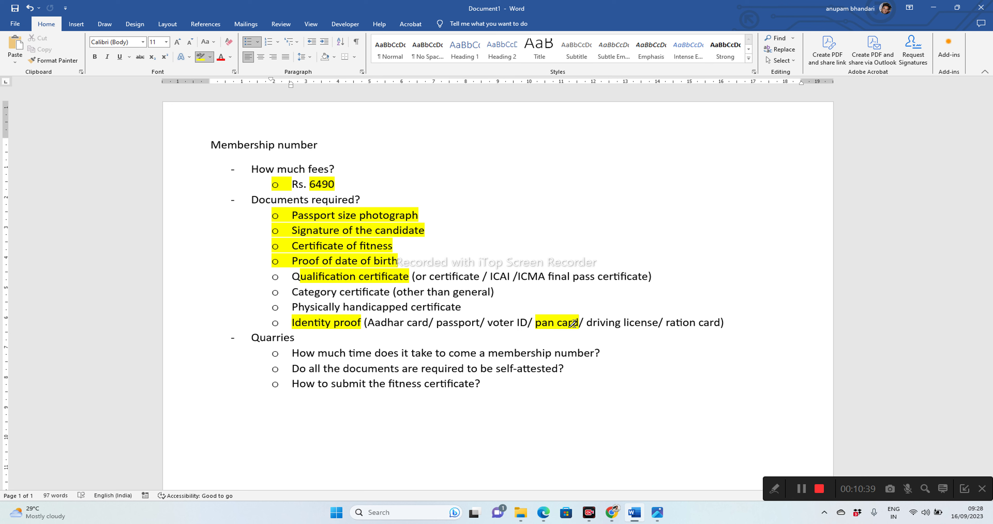
# Step: Switch to Photos, review the membership registration images and zoom in on the Certificate of Fitness upload form
pyautogui.click(657, 512)
pyautogui.click(530, 473)
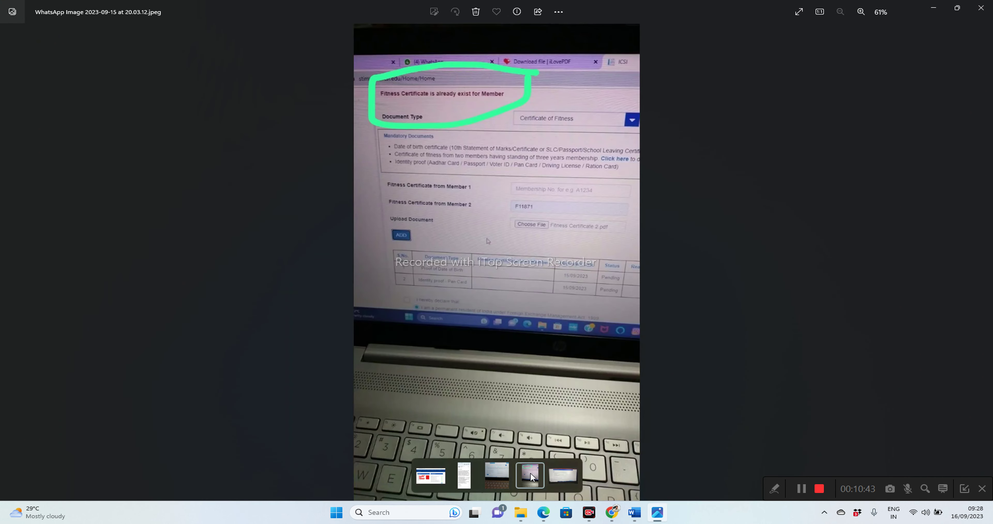
pyautogui.click(569, 478)
pyautogui.click(431, 476)
pyautogui.click(495, 478)
pyautogui.scroll(5, 541, 189)
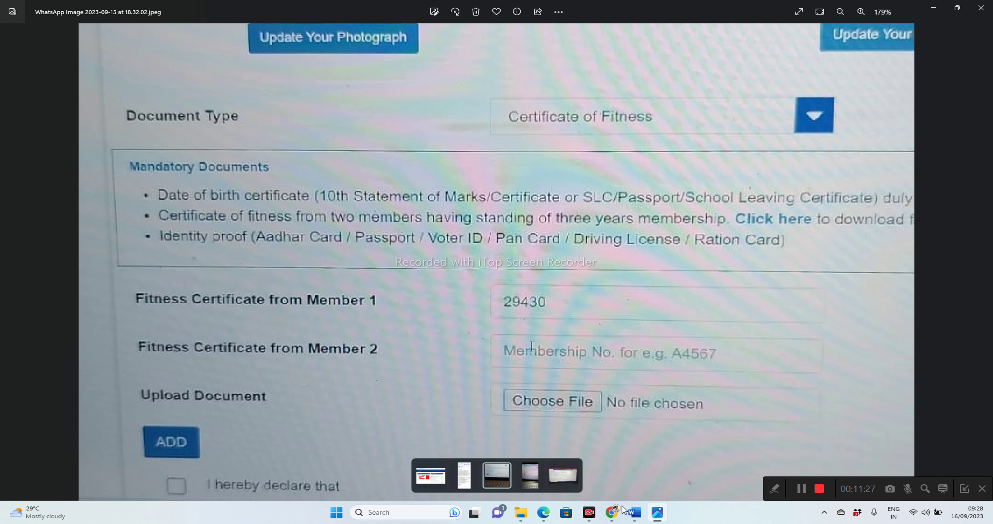
# Step: Switch to Word, highlight the Quarries questions about membership number timing and self-attestation in yellow, and turn off the highlighter
pyautogui.moveTo(653, 520)
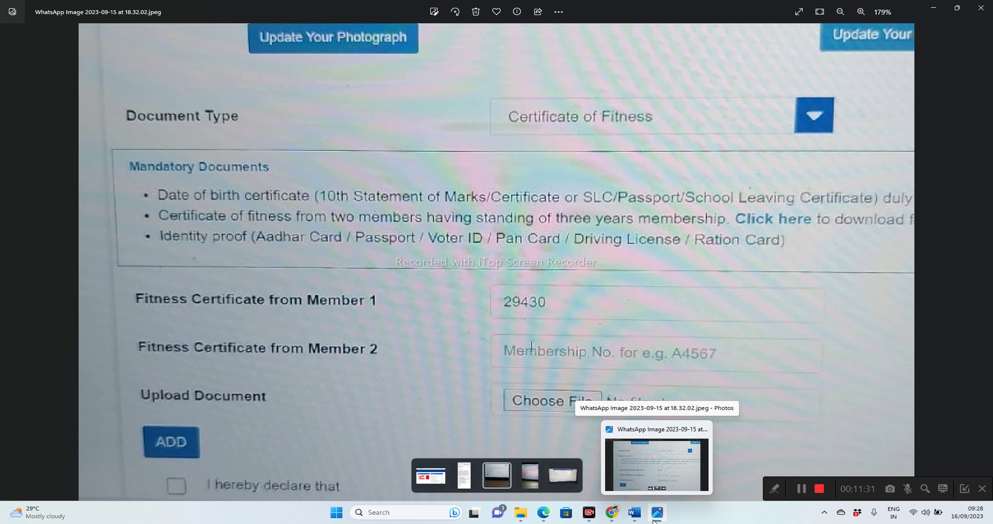
pyautogui.click(653, 520)
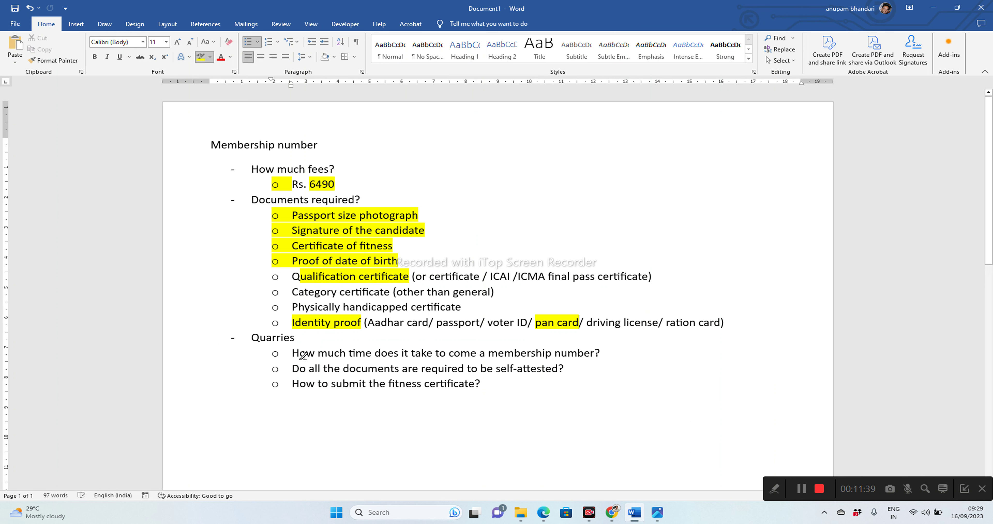
pyautogui.moveTo(295, 354); pyautogui.dragTo(580, 352)
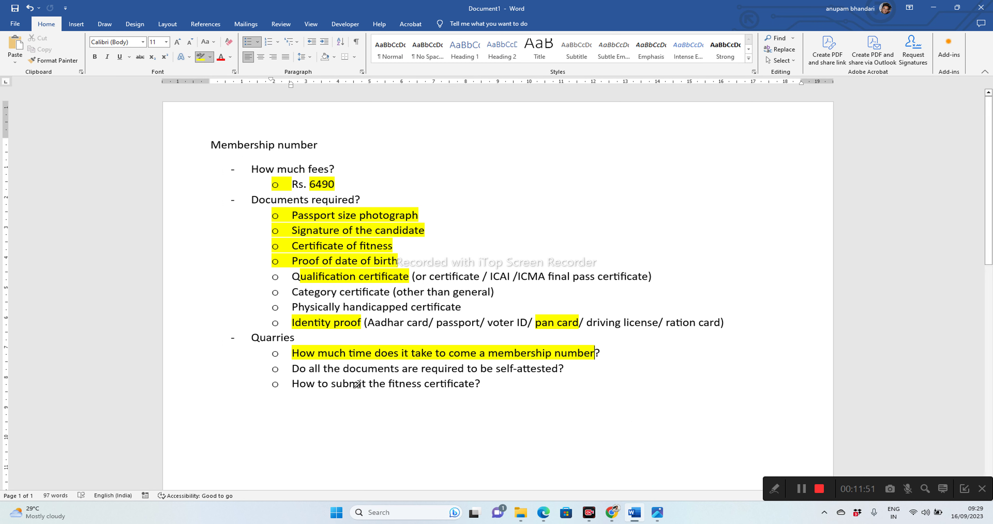
pyautogui.moveTo(292, 369); pyautogui.dragTo(557, 369)
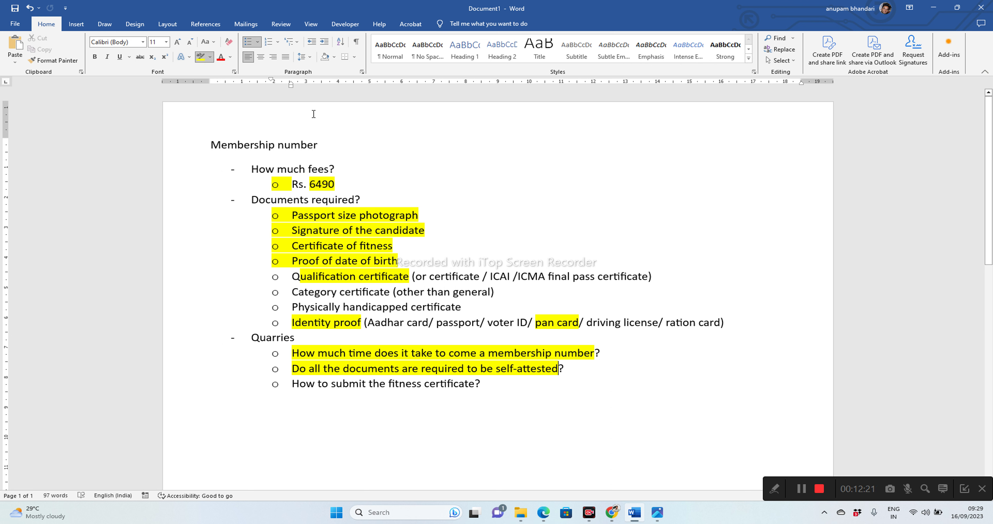
pyautogui.click(221, 59)
# Step: Review the required documents one by one from identity proof up to the passport size photograph, selecting each entry's text
pyautogui.moveTo(293, 323); pyautogui.dragTo(436, 322)
pyautogui.moveTo(293, 307); pyautogui.dragTo(450, 304)
pyautogui.moveTo(294, 292); pyautogui.dragTo(453, 293)
pyautogui.moveTo(293, 276); pyautogui.dragTo(481, 277)
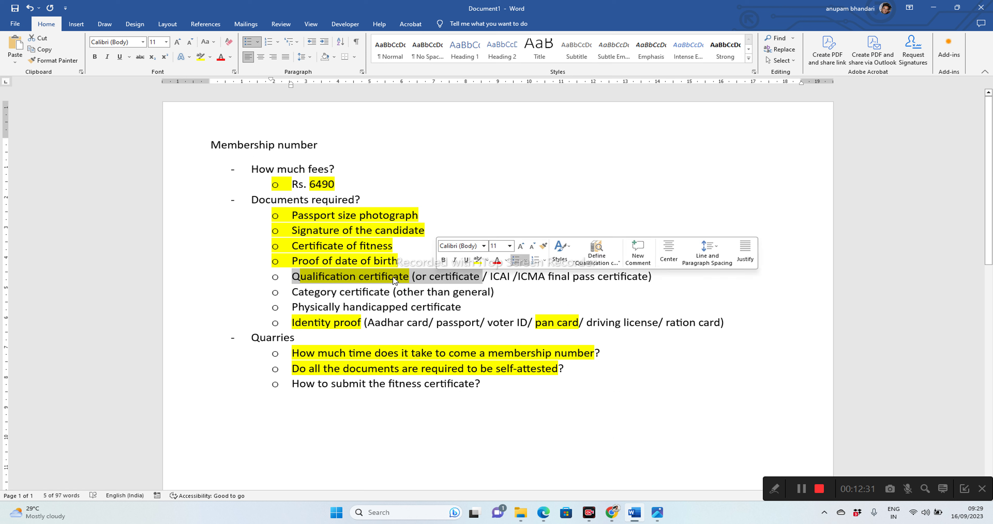
pyautogui.moveTo(293, 260); pyautogui.dragTo(278, 244)
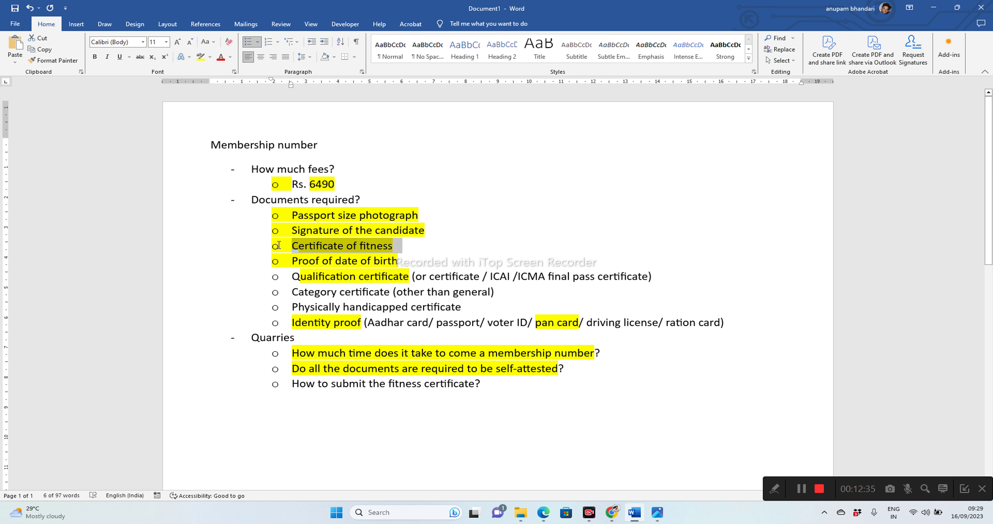
pyautogui.moveTo(434, 230); pyautogui.dragTo(297, 217)
pyautogui.click(455, 421)
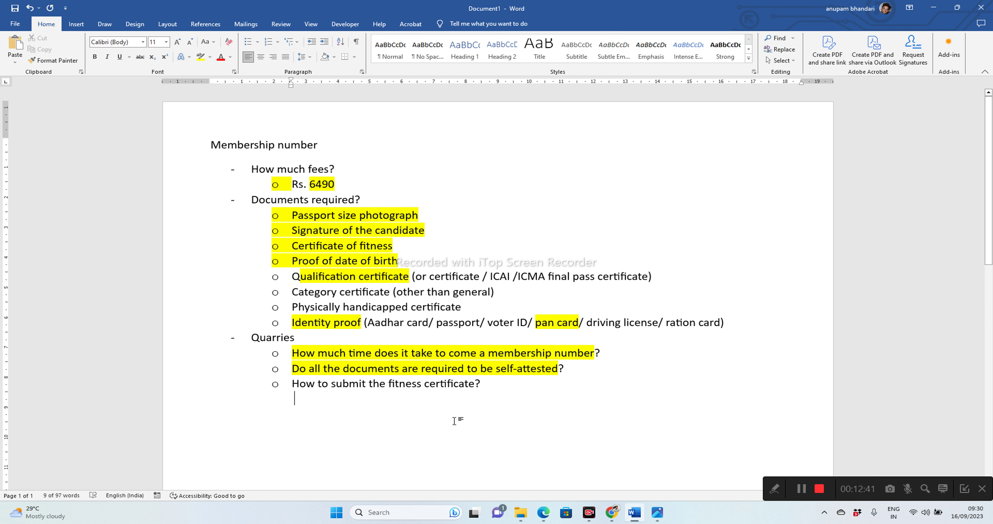
# Step: Select the question "How to submit the fitness certificate" under Quarries to point it out, and clear the selection
pyautogui.moveTo(306, 385); pyautogui.dragTo(462, 385)
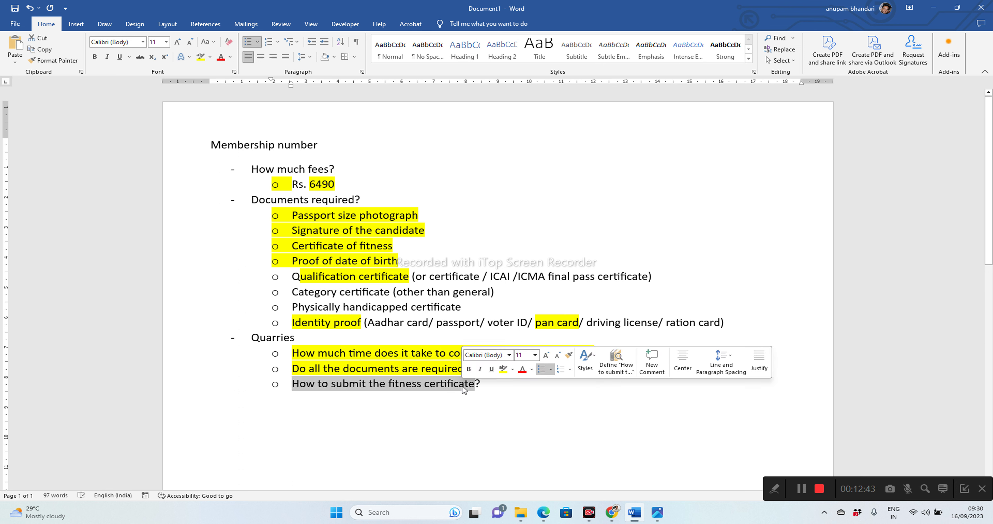
pyautogui.click(506, 389)
pyautogui.moveTo(471, 382); pyautogui.dragTo(292, 384)
pyautogui.click(634, 460)
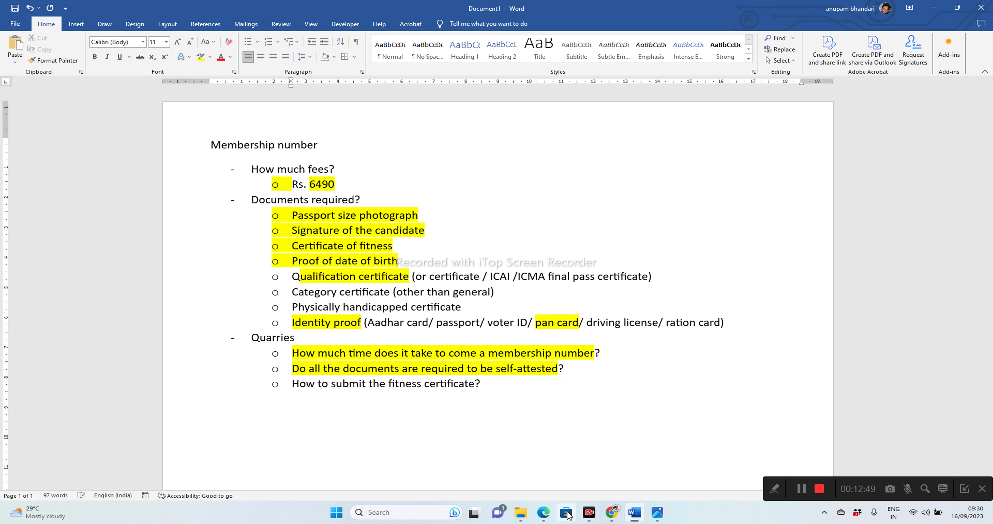
# Step: View the ACS Membership Registration PDF in Edge, and switch to Photos to show the Registration of ACS Membership page image
pyautogui.click(538, 428)
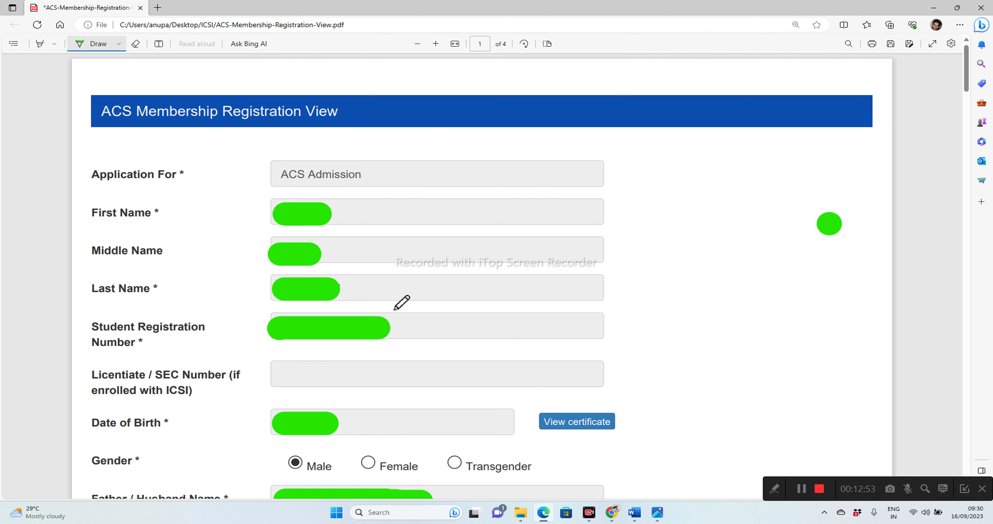
pyautogui.click(658, 512)
pyautogui.click(558, 481)
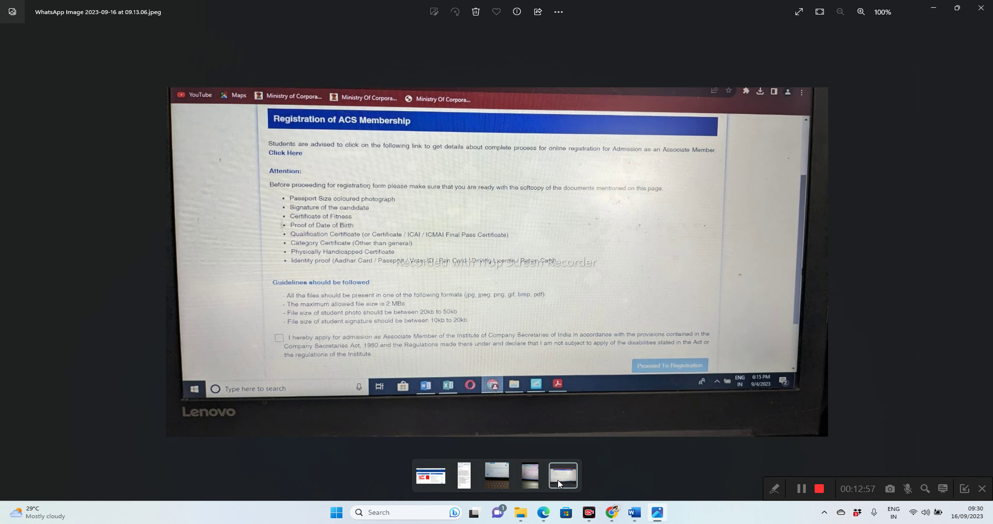
# Step: View the ACS.png profile image, reopen the Registration of ACS Membership image, and enlarge its document list to 200% before restoring the full view
pyautogui.click(431, 475)
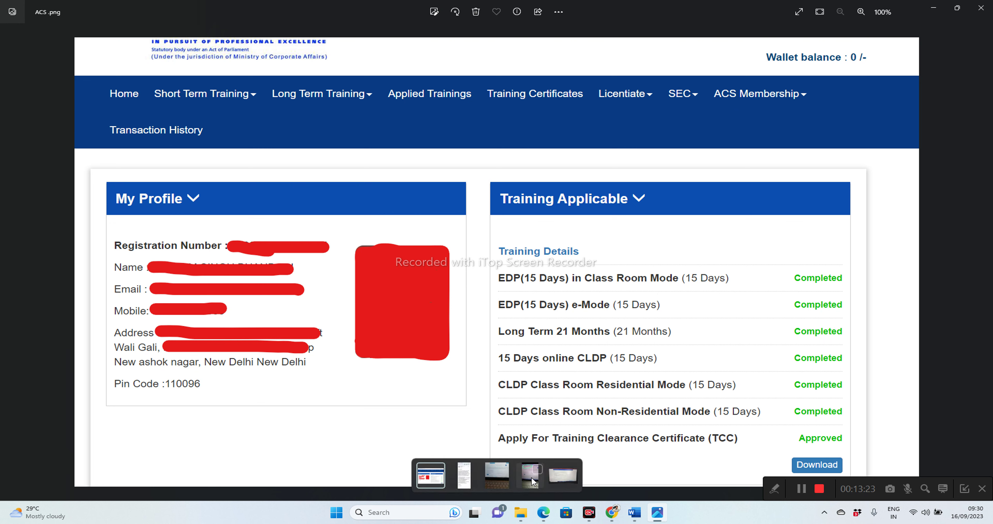
pyautogui.click(570, 480)
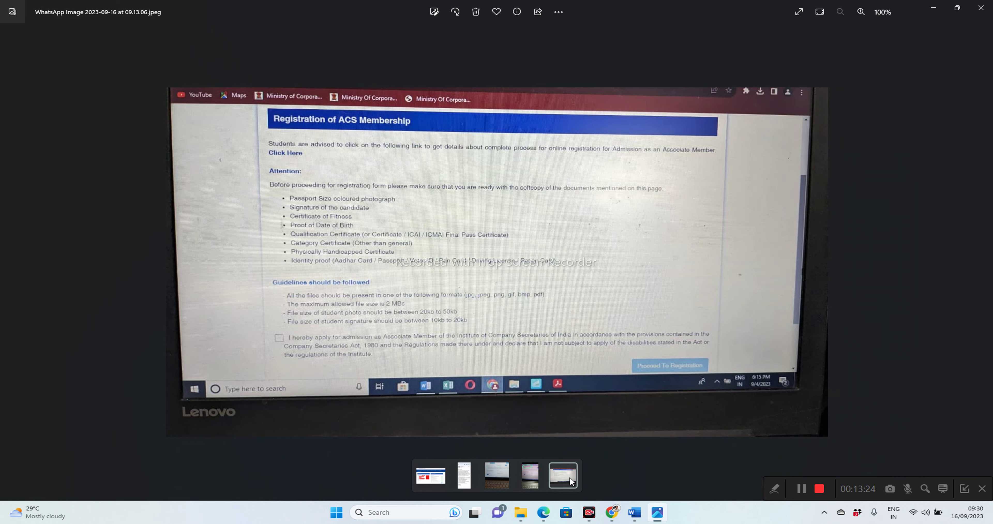
pyautogui.doubleClick(457, 209)
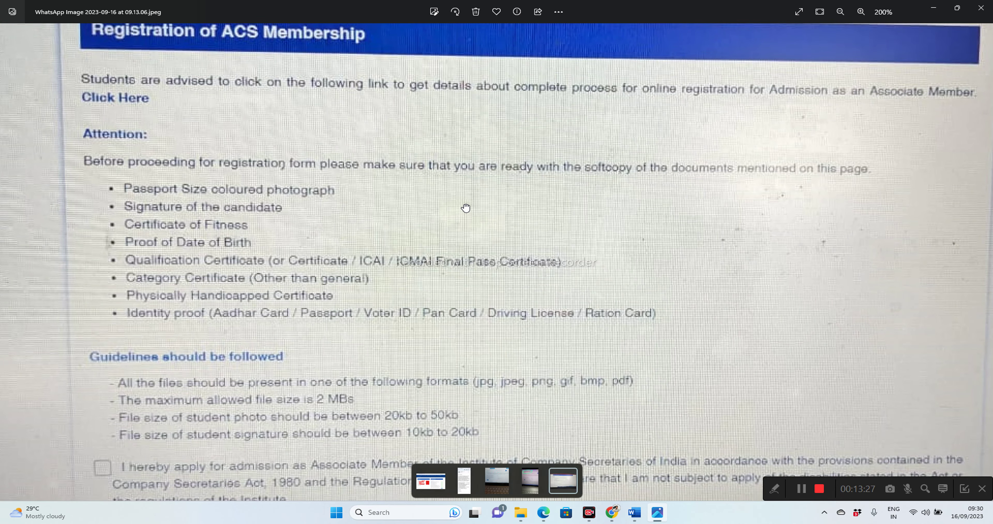
pyautogui.doubleClick(465, 208)
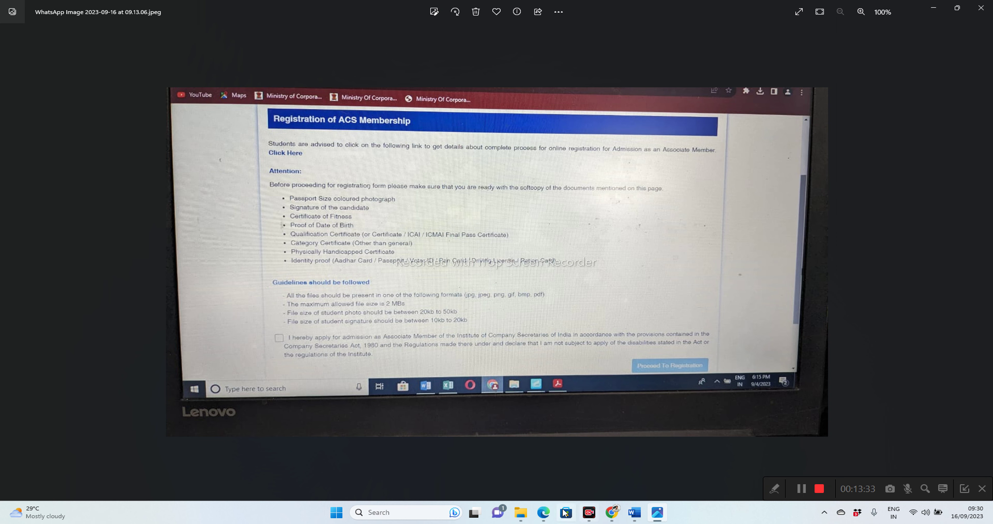
# Step: Switch to the ACS Membership Registration PDF in Edge and review the applicant details through the residential address, returning to the form's beginning
pyautogui.click(543, 513)
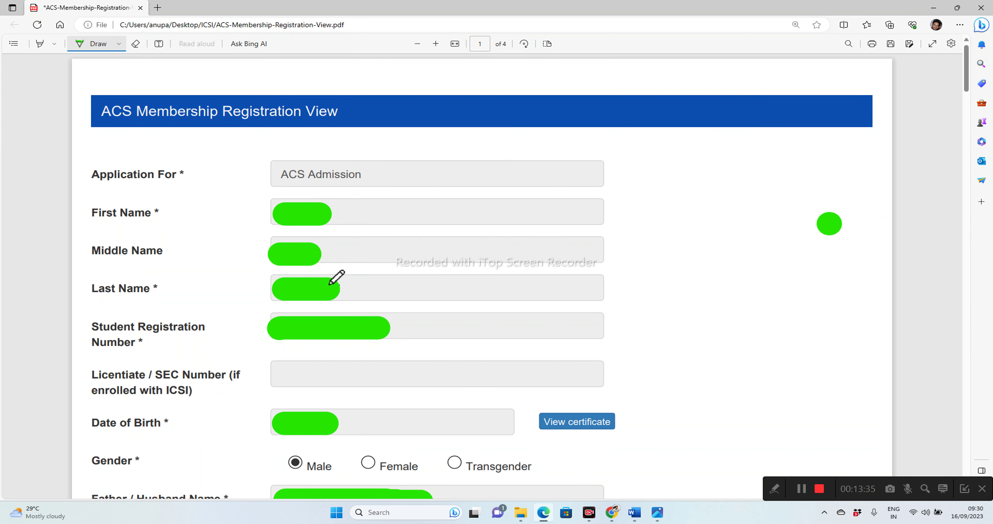
pyautogui.scroll(-2, 337, 277)
pyautogui.scroll(2, 234, 212)
pyautogui.scroll(-2, 234, 212)
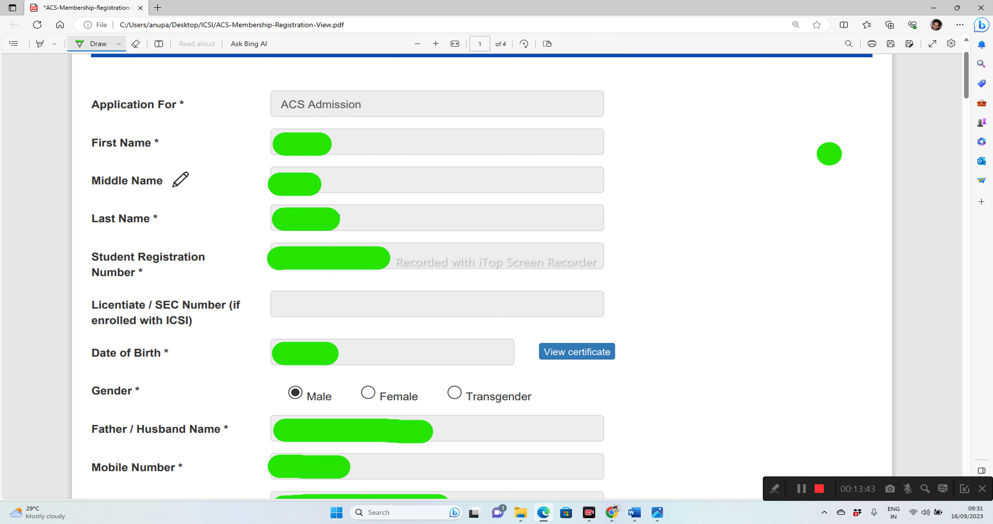
pyautogui.scroll(-2, 305, 227)
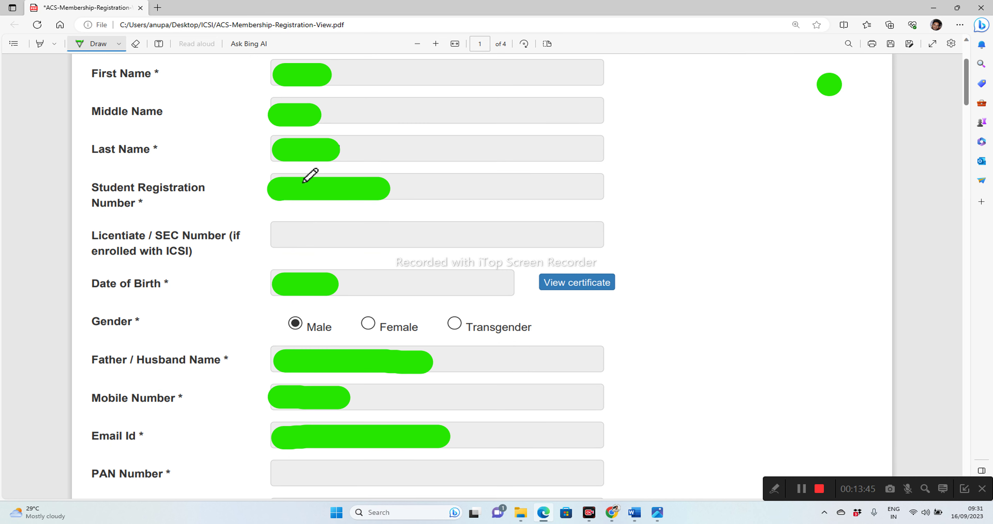
pyautogui.scroll(-12, 344, 314)
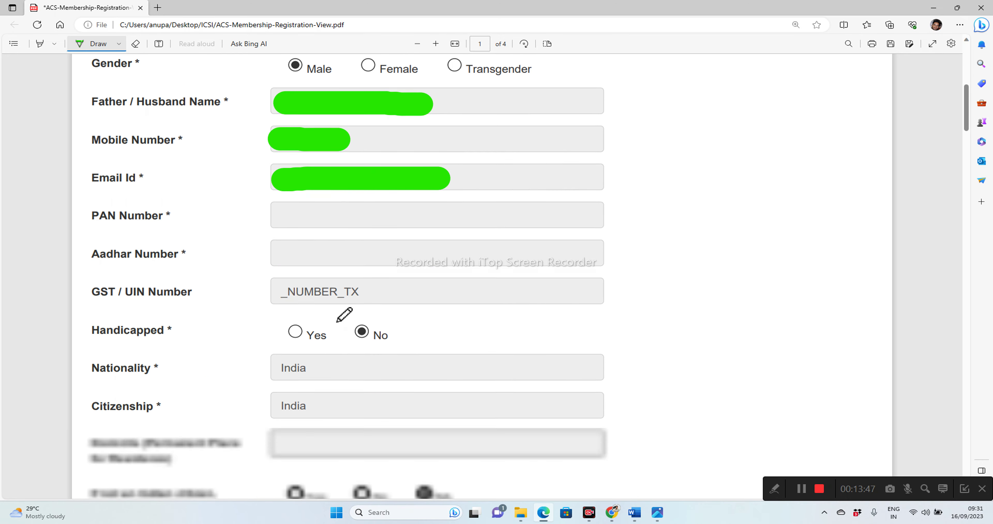
pyautogui.scroll(-8, 345, 314)
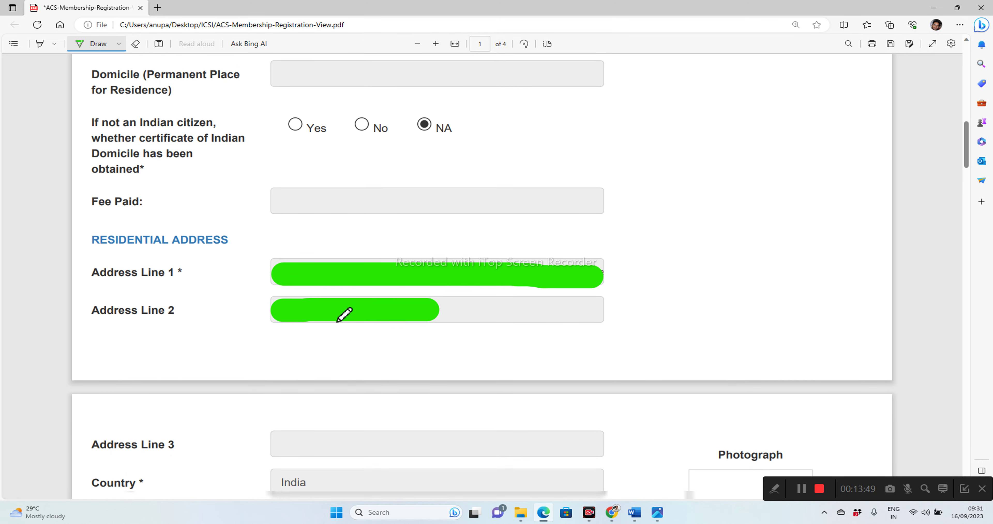
pyautogui.scroll(-2, 345, 314)
pyautogui.scroll(-4, 344, 314)
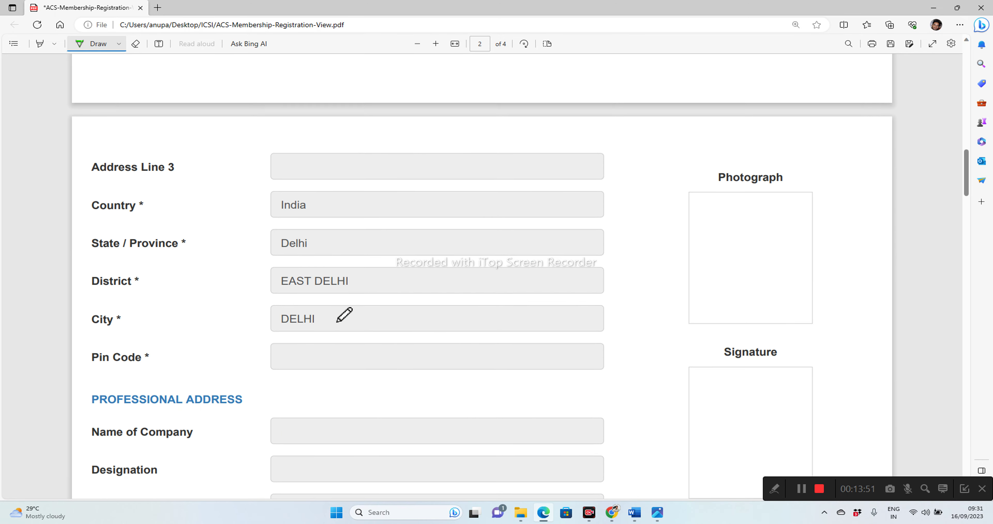
pyautogui.scroll(8, 344, 314)
pyautogui.scroll(-6, 345, 314)
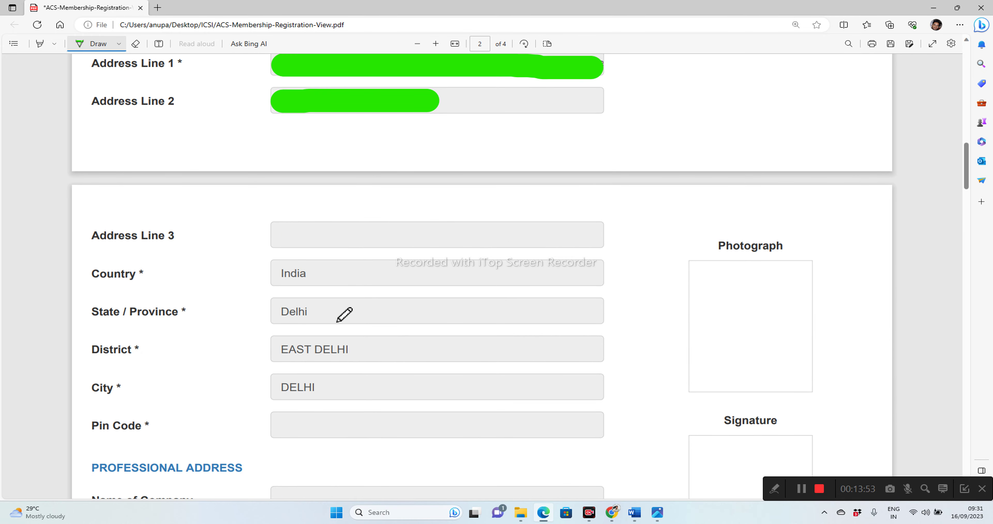
pyautogui.scroll(2, 344, 314)
pyautogui.scroll(10, 344, 314)
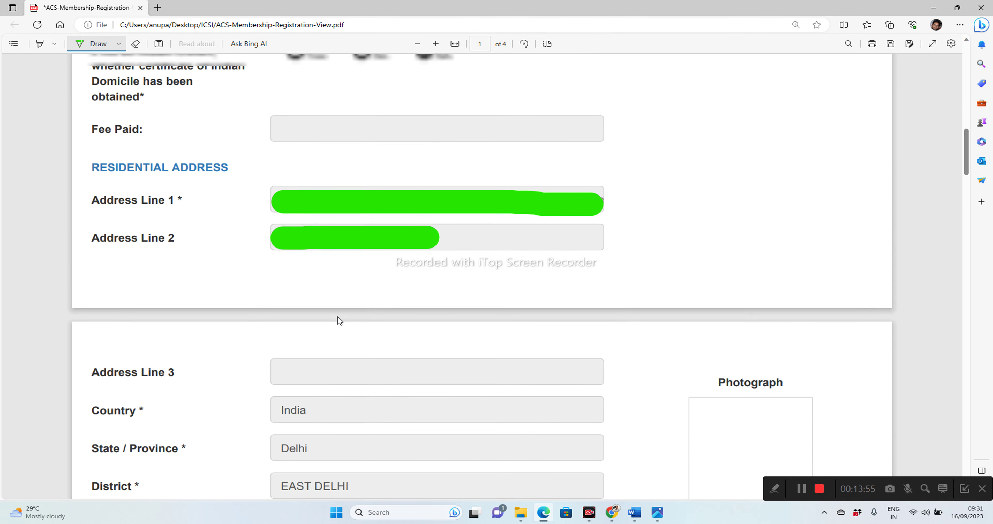
pyautogui.scroll(11, 344, 314)
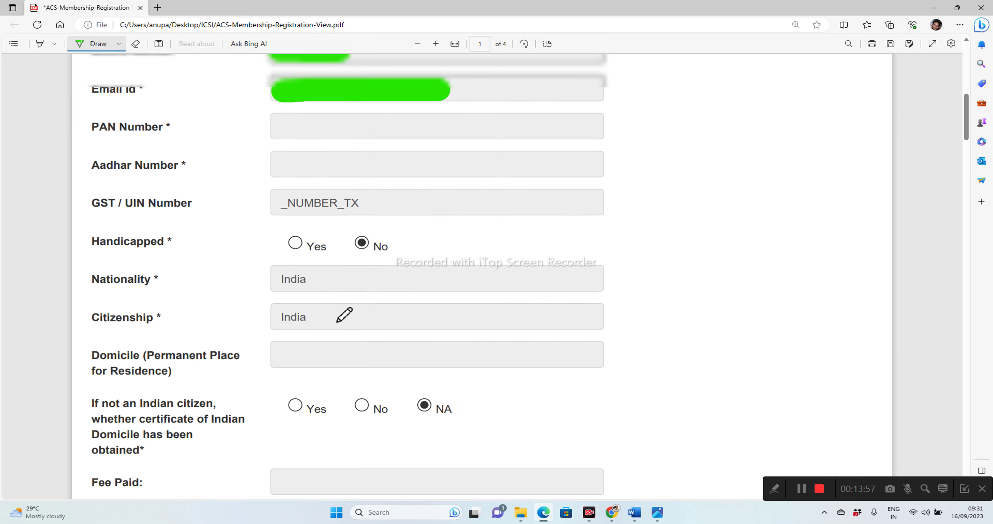
pyautogui.scroll(5, 345, 313)
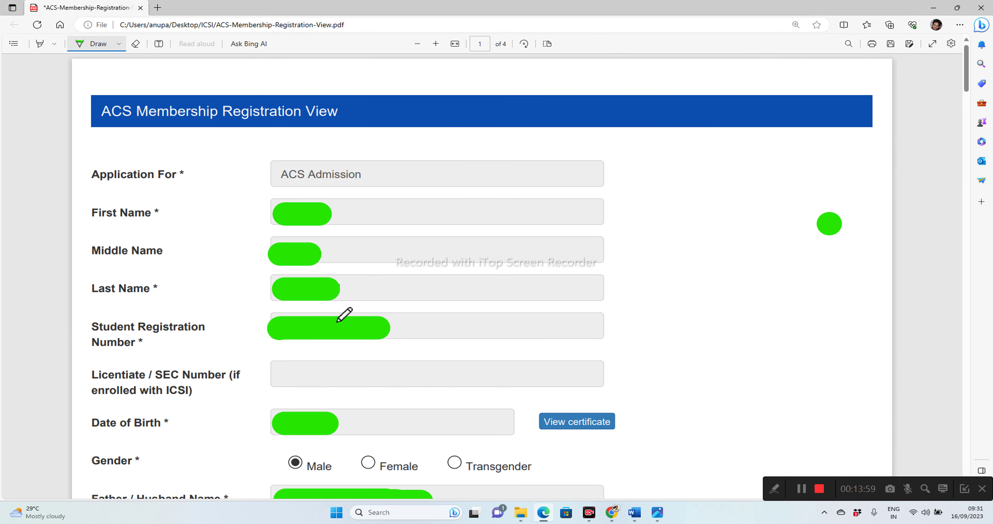
# Step: Go through the applicant details again down to the residential address, including Country, State / Province, District, City and Pin Code
pyautogui.scroll(-11, 344, 314)
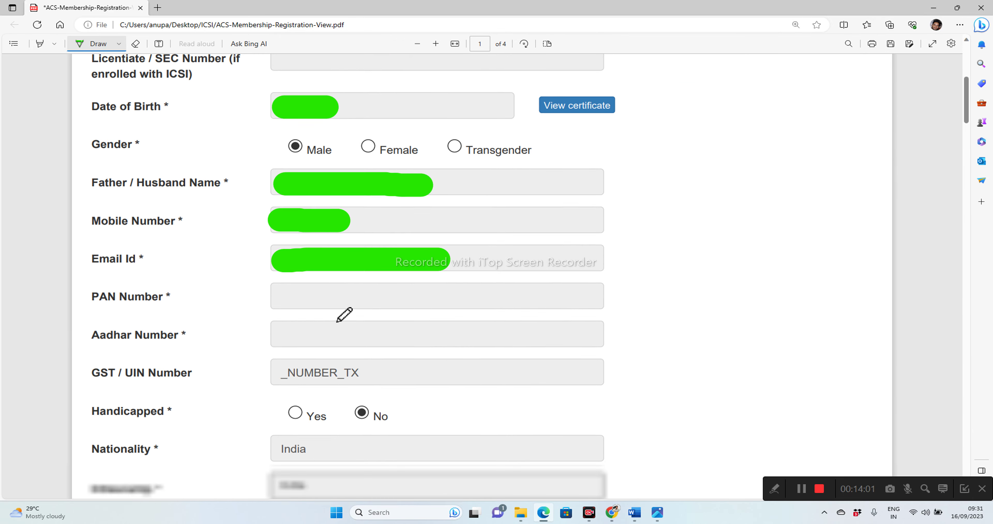
pyautogui.scroll(-2, 344, 314)
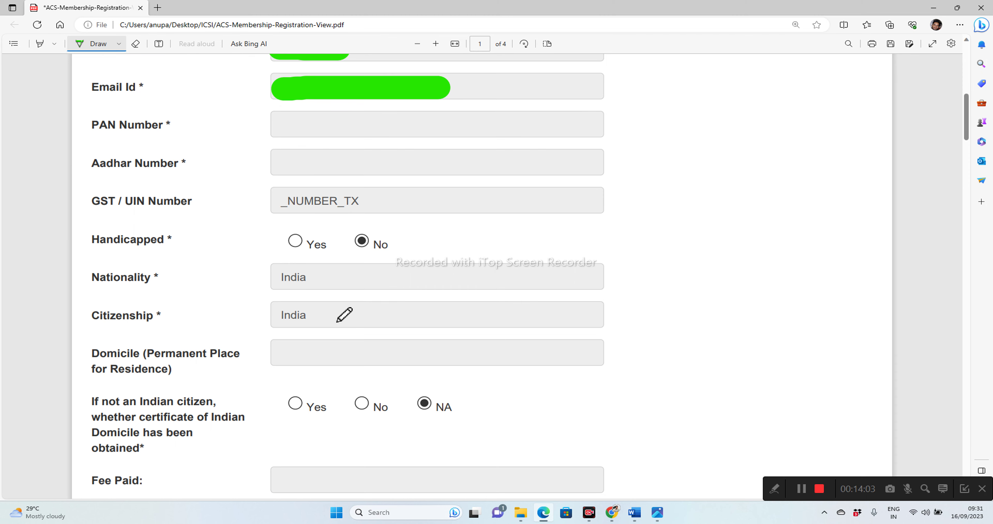
pyautogui.scroll(-11, 344, 314)
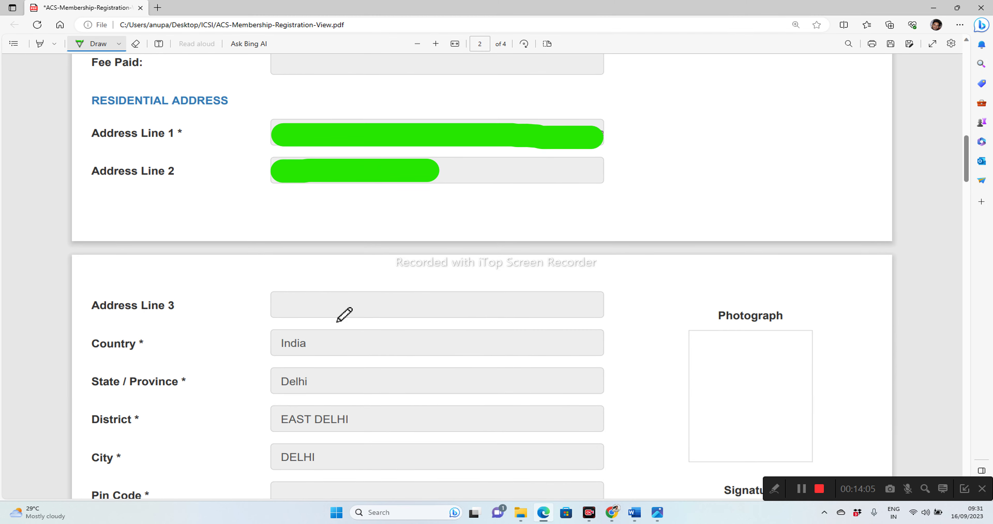
pyautogui.scroll(-2, 345, 314)
pyautogui.scroll(4, 344, 314)
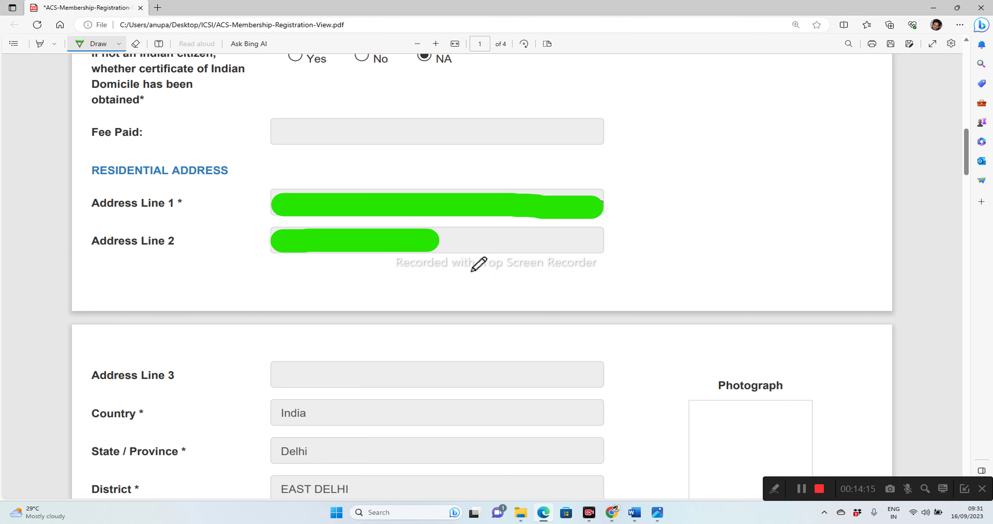
pyautogui.scroll(-3, 478, 265)
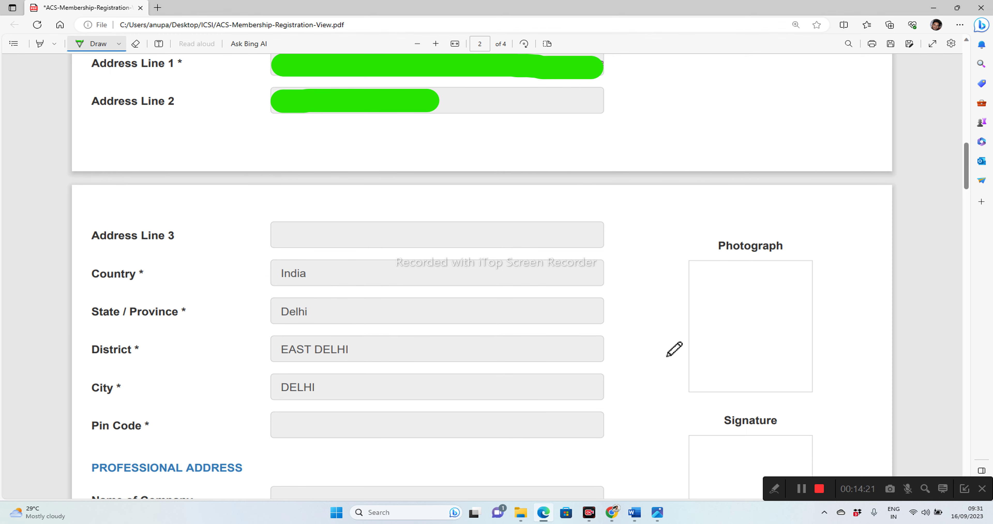
pyautogui.scroll(3, 667, 355)
# Step: Review the photograph, signature and Professional Address sections, and circle the professional address fields in green with the Draw pen
pyautogui.scroll(-9, 674, 349)
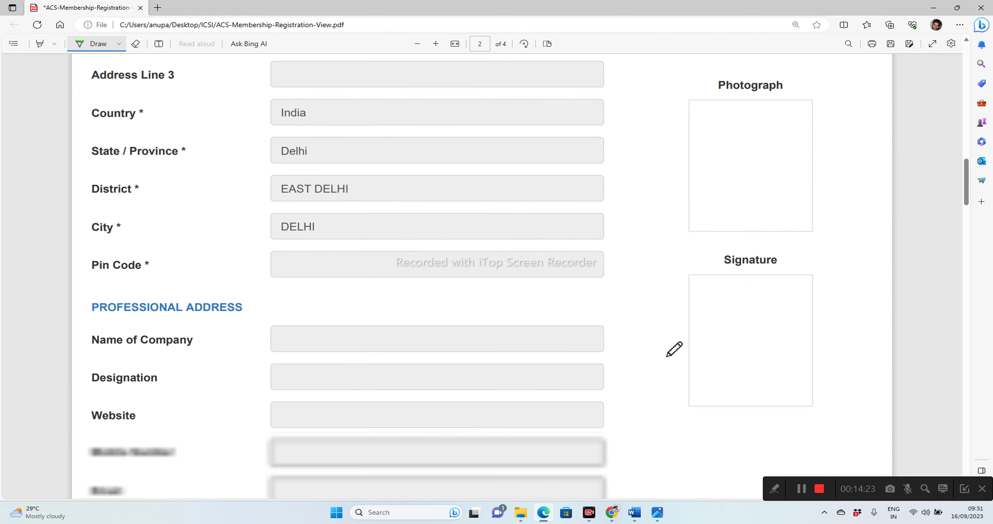
pyautogui.scroll(-3, 674, 349)
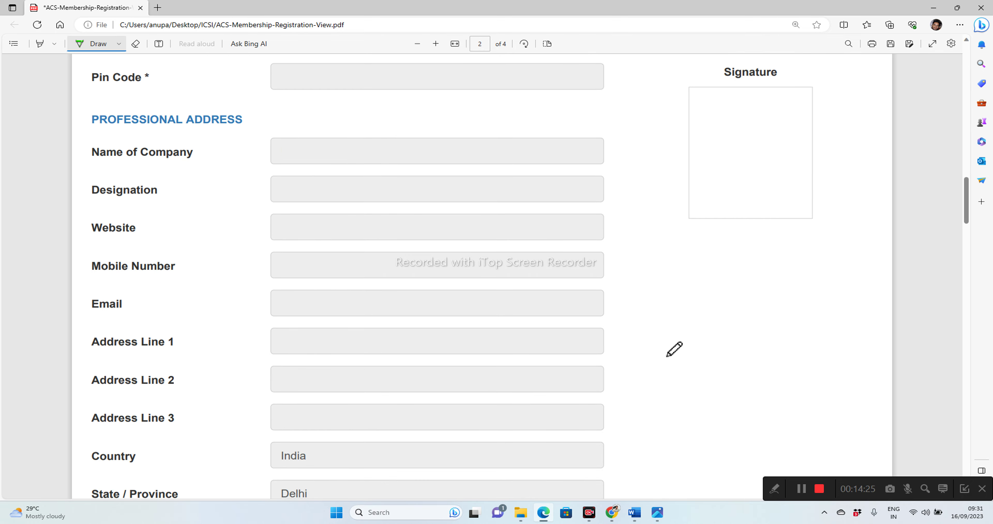
pyautogui.scroll(-5, 675, 349)
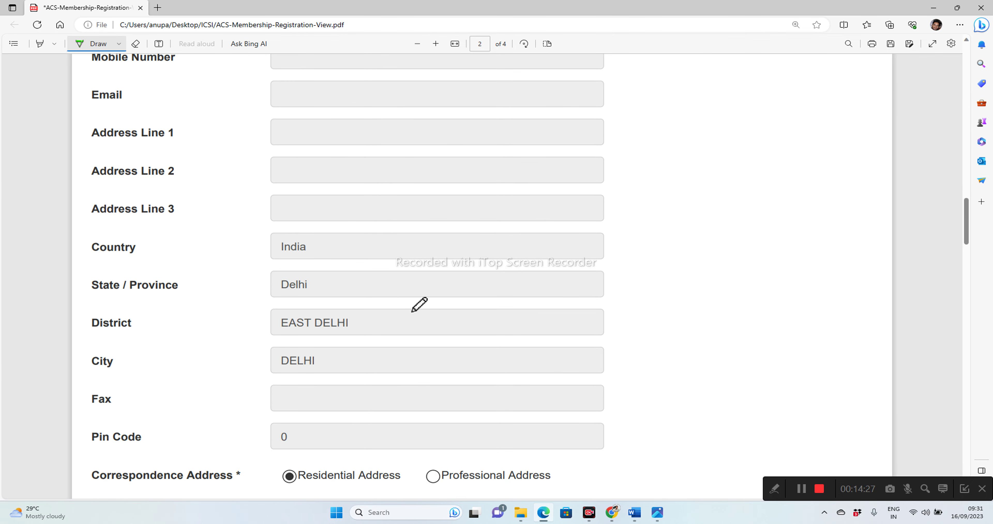
pyautogui.moveTo(301, 214)
pyautogui.mouseDown()
pyautogui.moveTo(237, 295)
pyautogui.moveTo(253, 388)
pyautogui.moveTo(413, 256)
pyautogui.moveTo(368, 171)
pyautogui.mouseUp()
# Step: Mark the Residential Address option of Correspondence Address with a green dot, and look over the subscription journal, Chapter and RO Region fields
pyautogui.scroll(-7, 588, 283)
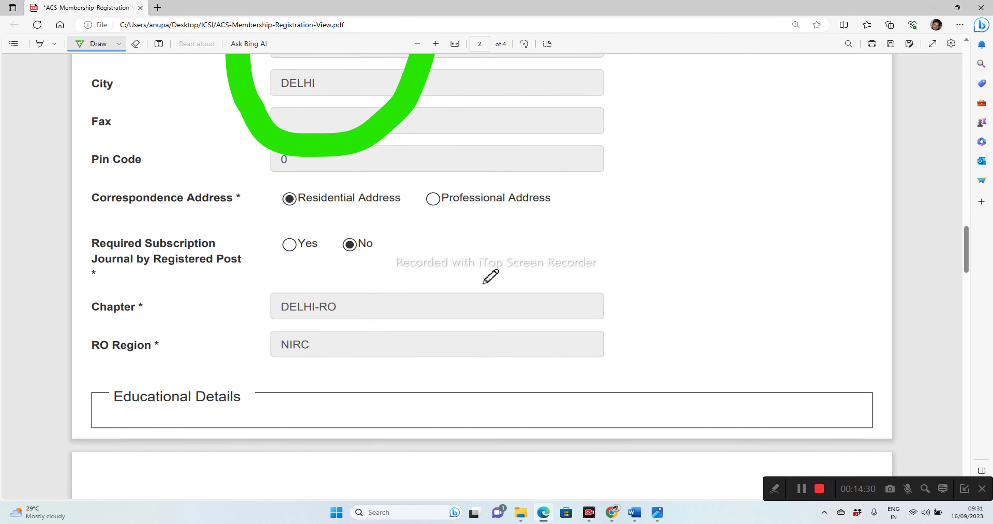
pyautogui.click(286, 200)
pyautogui.scroll(-4, 609, 238)
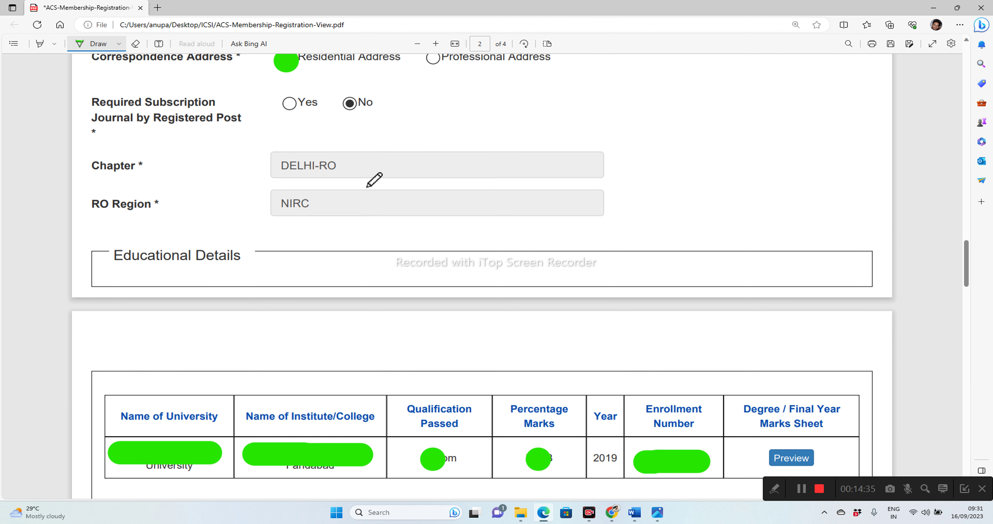
pyautogui.scroll(4, 618, 184)
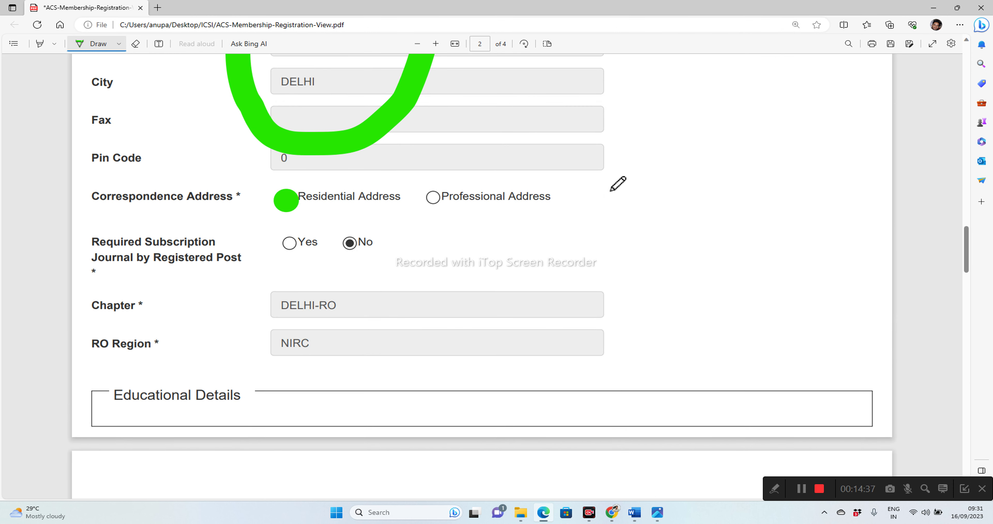
# Step: Draw a horizontal green stroke above the Educational Details heading, and show the university table on page 3
pyautogui.scroll(-4, 651, 283)
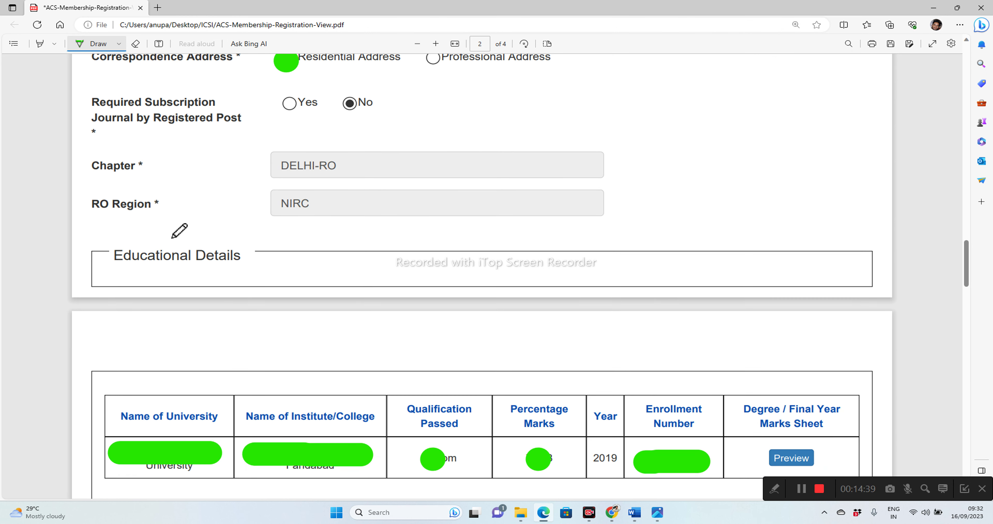
pyautogui.moveTo(178, 235); pyautogui.dragTo(83, 235)
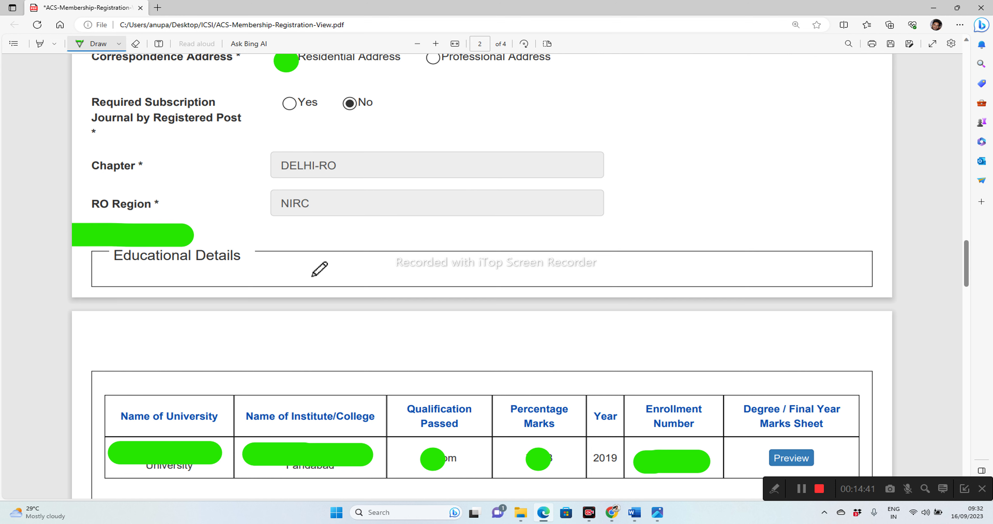
pyautogui.scroll(-4, 314, 276)
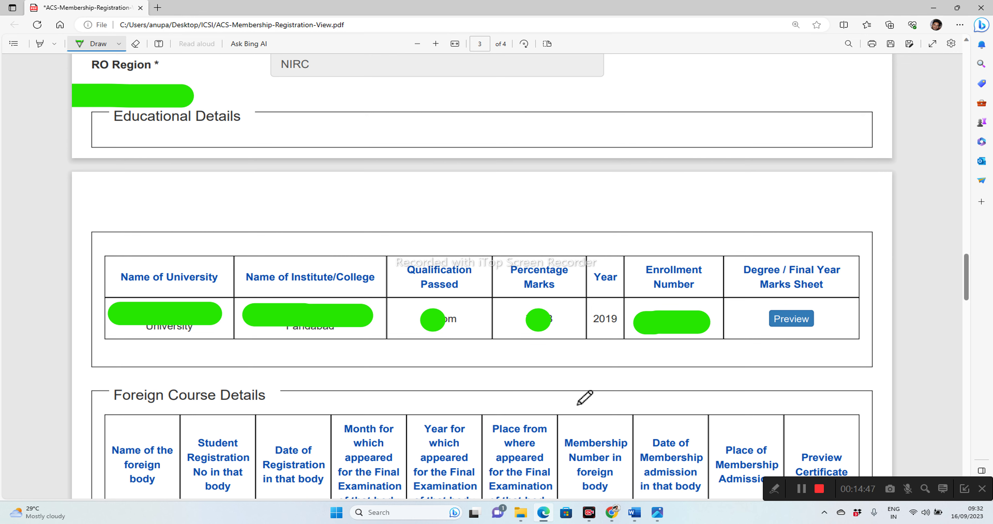
# Step: Switch to Photos to examine the required documents and file guidelines enlarged to 200%, and return to the PDF in Edge
pyautogui.click(657, 514)
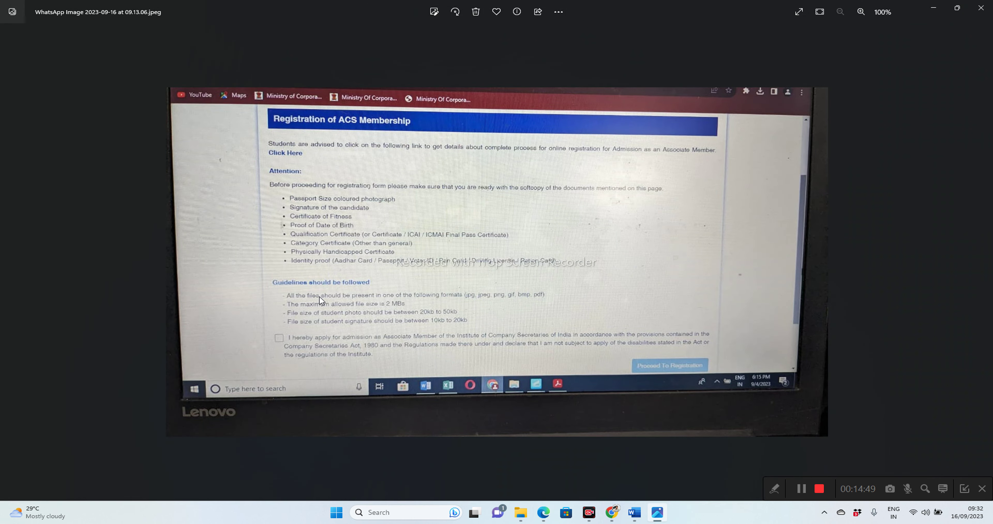
pyautogui.scroll(3, 320, 296)
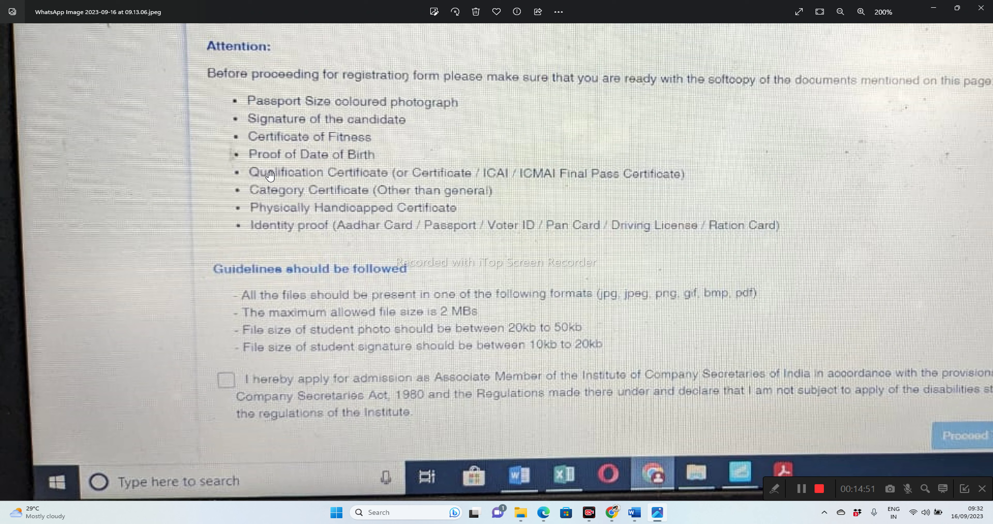
pyautogui.scroll(-3, 386, 175)
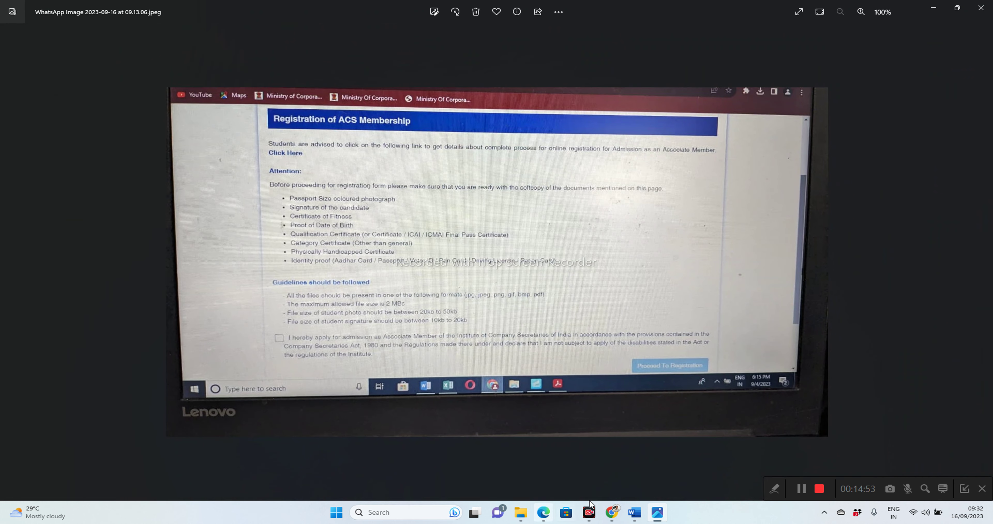
pyautogui.click(544, 513)
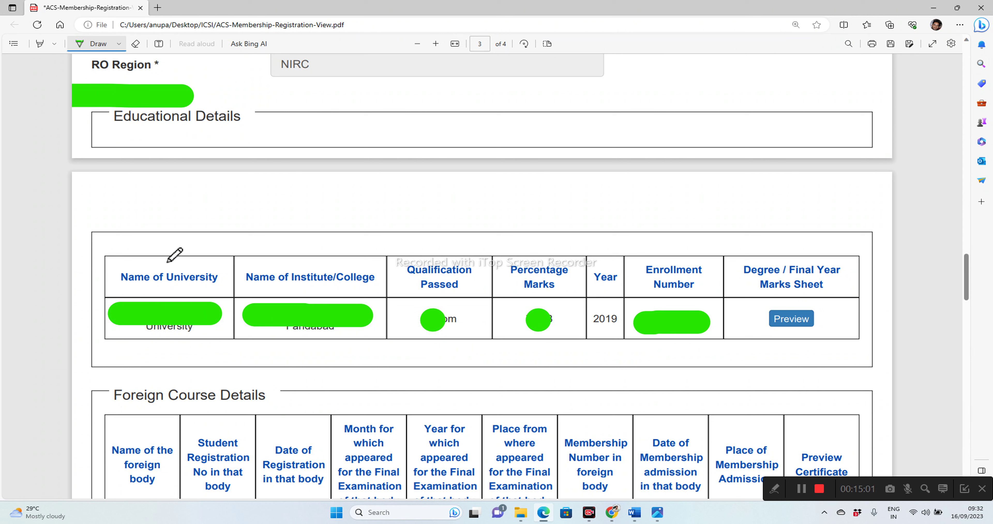
# Step: Draw a diagonal green stroke above the Name of University heading, and set the pen thickness to about the middle of its range
pyautogui.moveTo(166, 258); pyautogui.dragTo(248, 198)
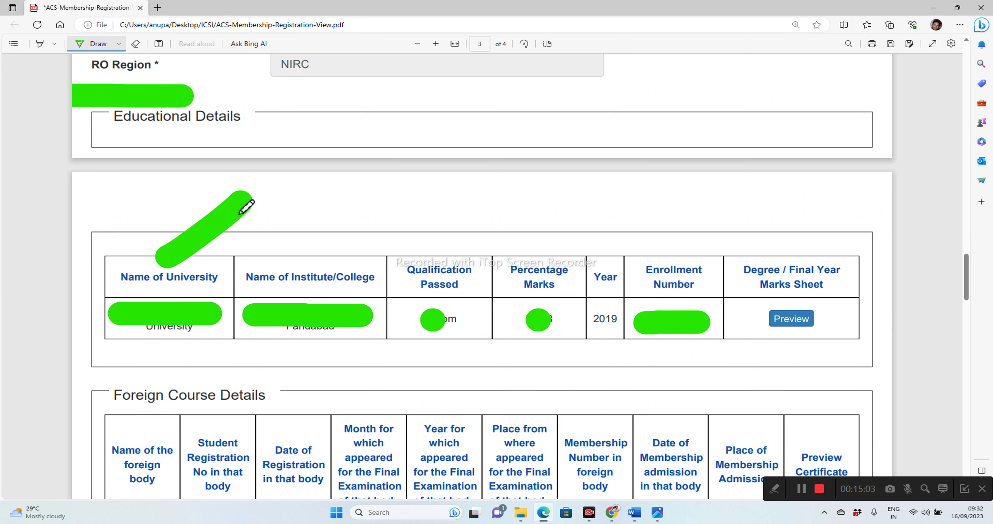
pyautogui.click(119, 44)
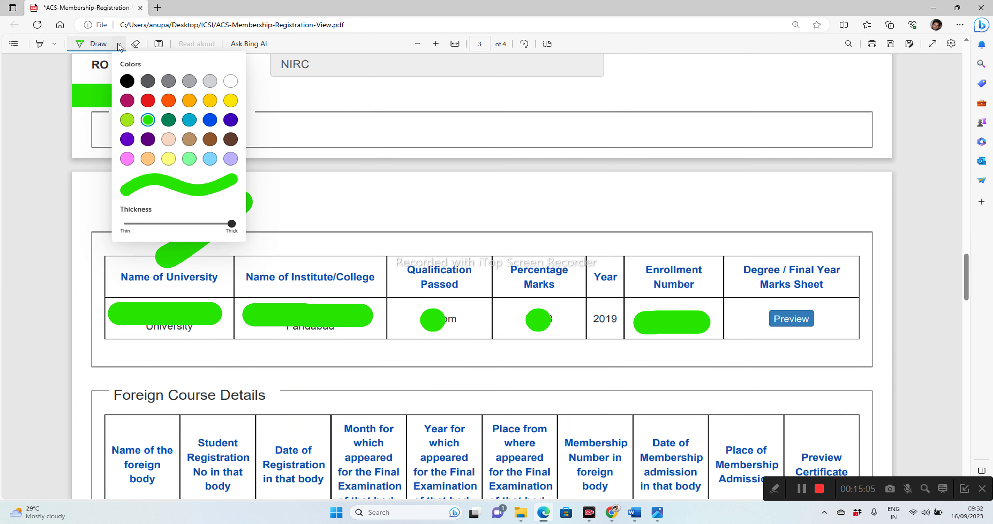
pyautogui.click(179, 226)
pyautogui.click(80, 217)
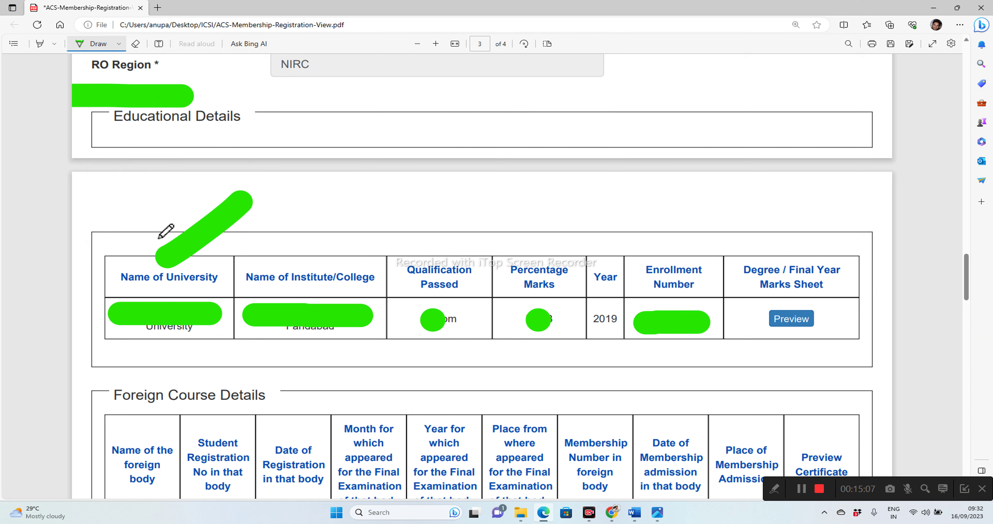
# Step: Draw short diagonal green strokes above the Name of University and Name of Institute/College headings in the university table
pyautogui.moveTo(270, 229); pyautogui.dragTo(295, 213)
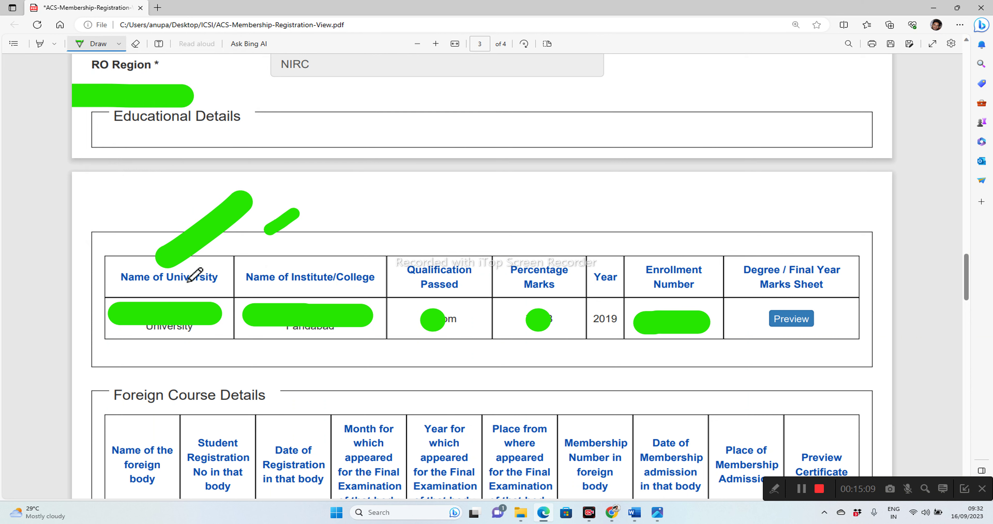
pyautogui.moveTo(111, 269); pyautogui.dragTo(130, 247)
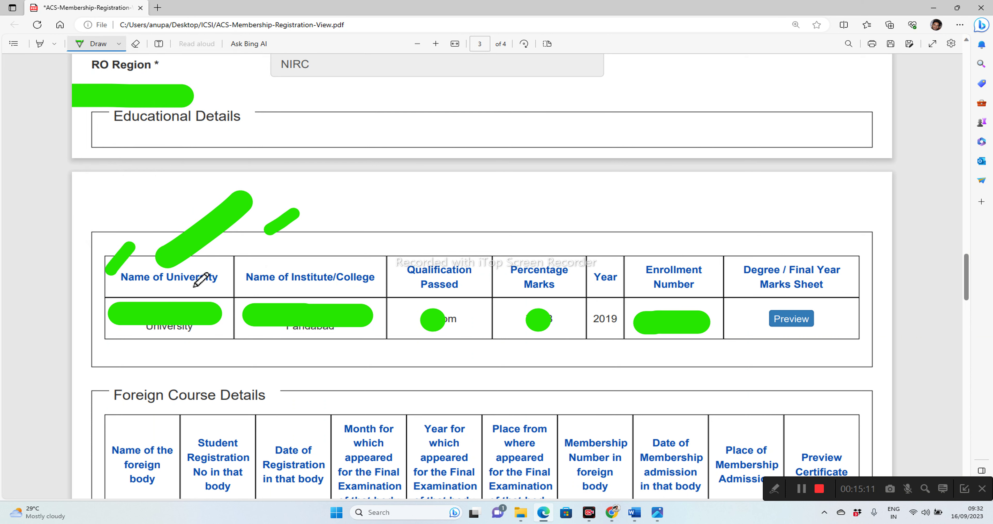
pyautogui.moveTo(328, 268); pyautogui.dragTo(346, 238)
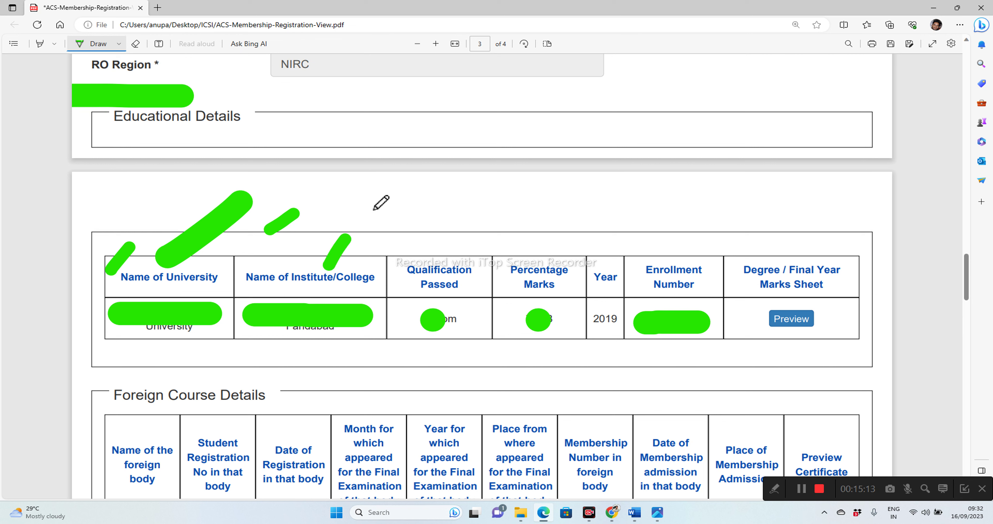
pyautogui.moveTo(215, 270); pyautogui.dragTo(224, 250)
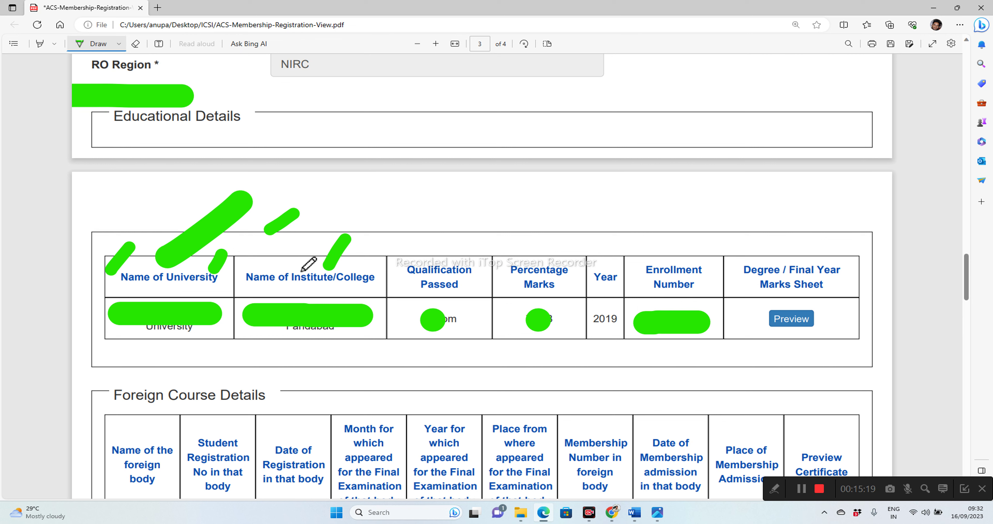
# Step: Mark the Qualification Passed, Percentage Marks, Year and Enrollment Number headings with diagonal green strokes above them
pyautogui.moveTo(454, 252); pyautogui.dragTo(464, 246)
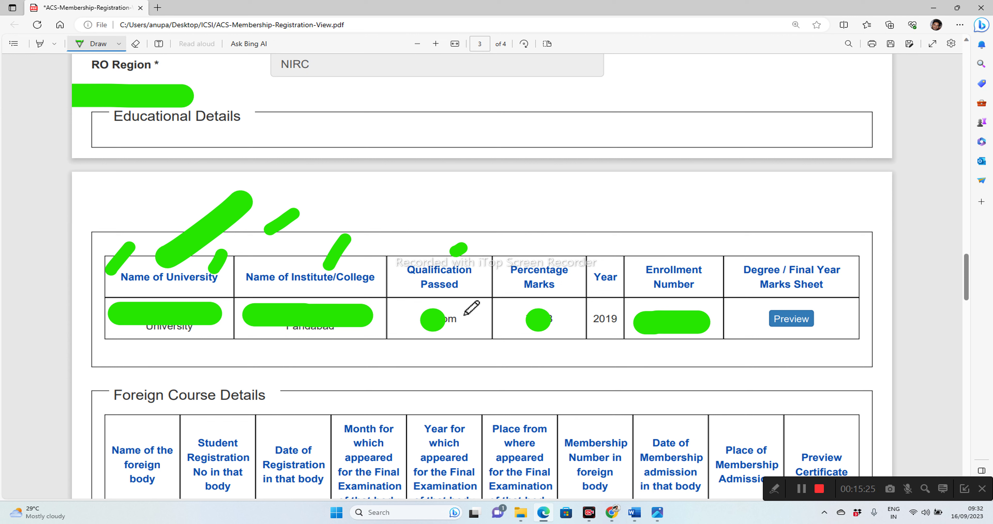
pyautogui.moveTo(542, 256); pyautogui.dragTo(573, 220)
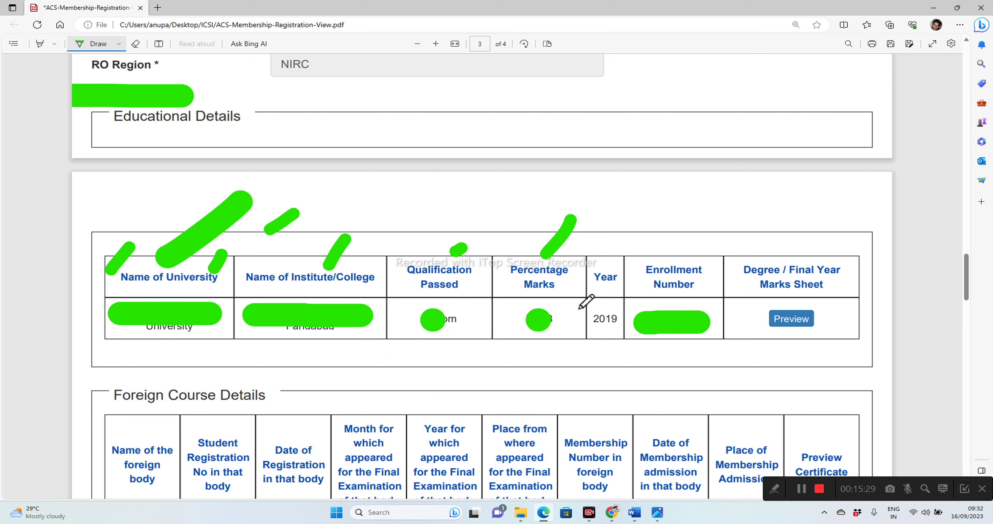
pyautogui.moveTo(607, 272); pyautogui.dragTo(633, 229)
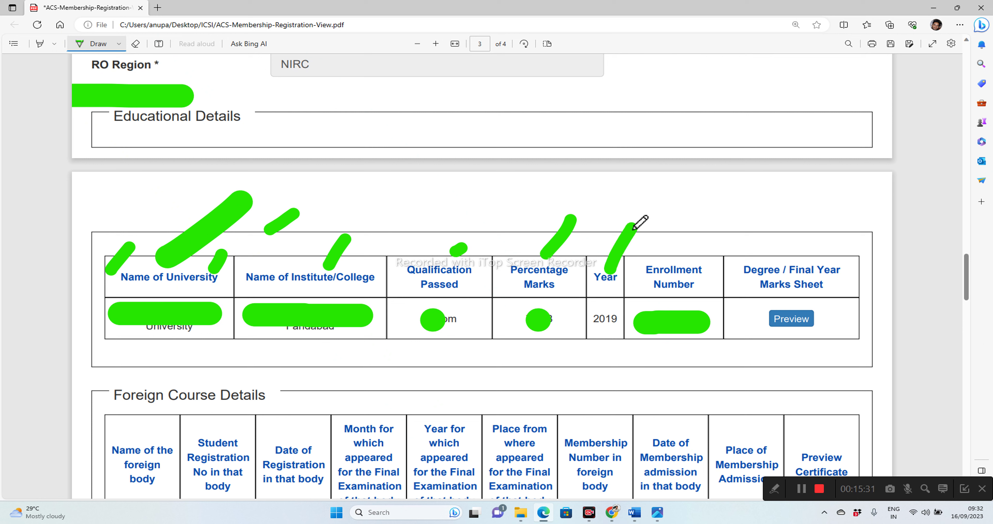
pyautogui.moveTo(681, 263); pyautogui.dragTo(748, 222)
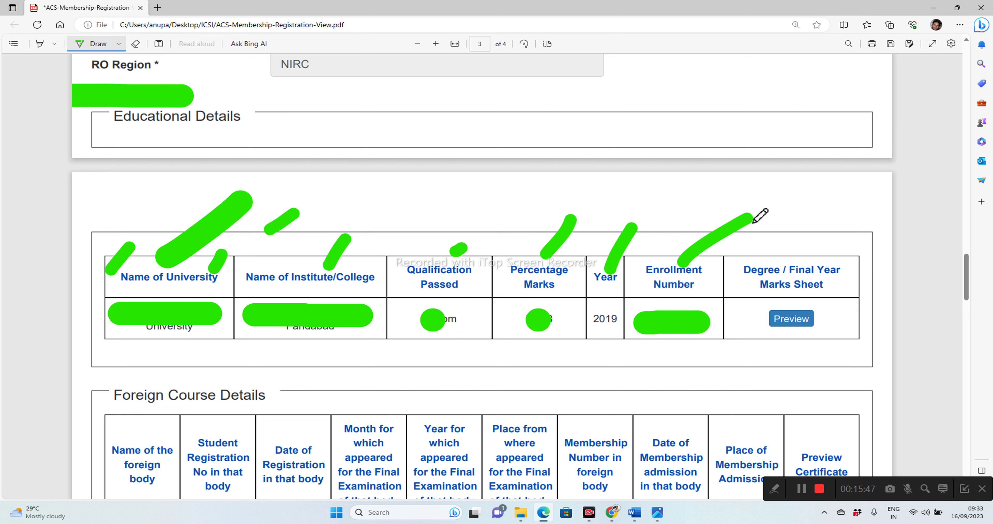
# Step: Outline the Degree / Final Year Marks Sheet heading in green with a tick-like stroke beside it, and bracket both sides of the Foreign Course Details table
pyautogui.moveTo(733, 264)
pyautogui.mouseDown()
pyautogui.moveTo(734, 272)
pyautogui.moveTo(784, 244)
pyautogui.moveTo(880, 270)
pyautogui.moveTo(798, 310)
pyautogui.mouseUp()
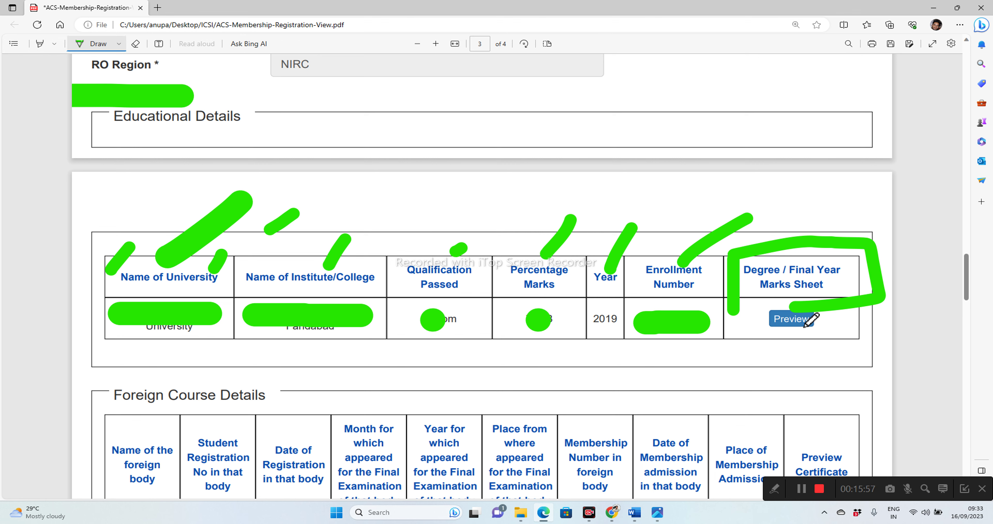
pyautogui.scroll(-3, 817, 331)
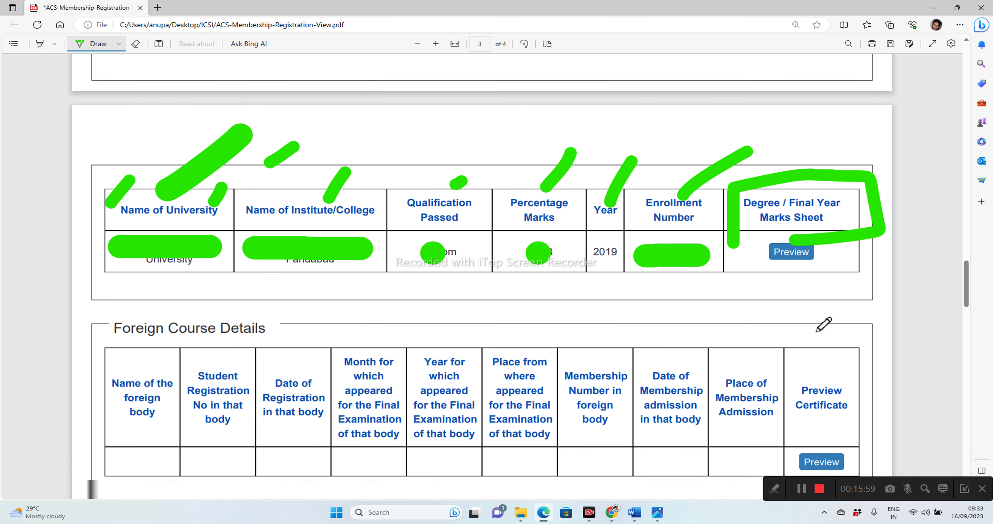
pyautogui.moveTo(855, 200); pyautogui.dragTo(906, 150)
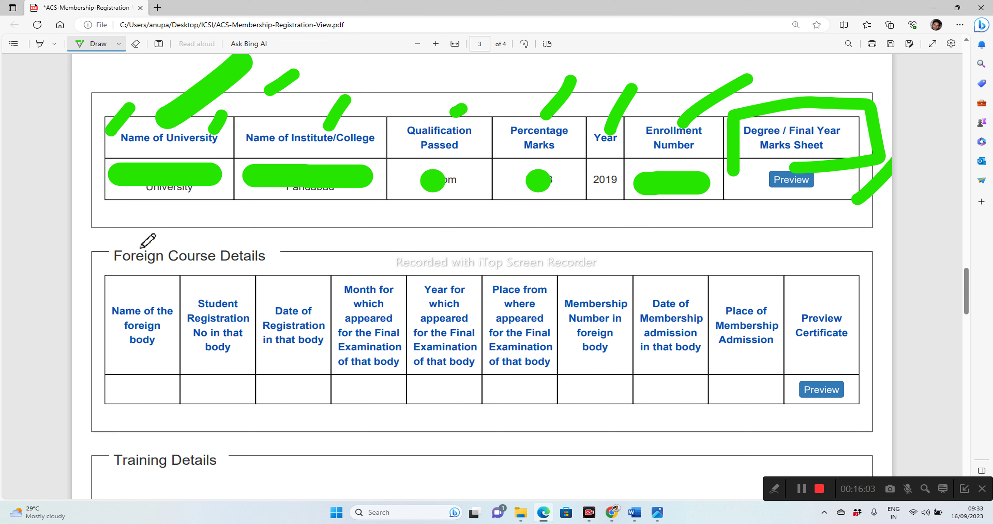
pyautogui.moveTo(143, 236)
pyautogui.mouseDown()
pyautogui.moveTo(100, 235)
pyautogui.moveTo(96, 358)
pyautogui.moveTo(155, 416)
pyautogui.mouseUp()
pyautogui.moveTo(803, 263)
pyautogui.mouseDown()
pyautogui.moveTo(890, 246)
pyautogui.moveTo(897, 404)
pyautogui.moveTo(847, 433)
pyautogui.mouseUp()
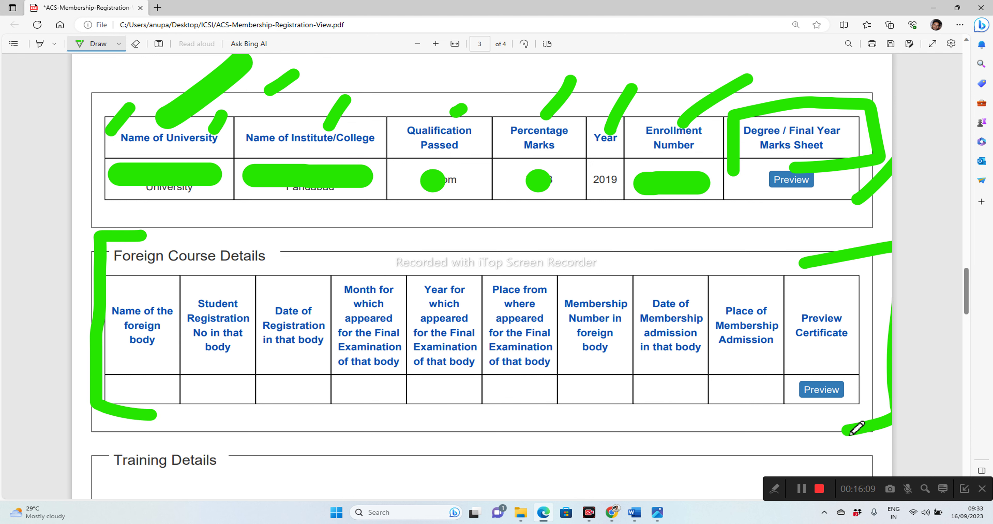
# Step: Draw a horizontal green stroke above the Training Details heading and a vertical one along the page edge beside the training and course details
pyautogui.scroll(-2, 855, 428)
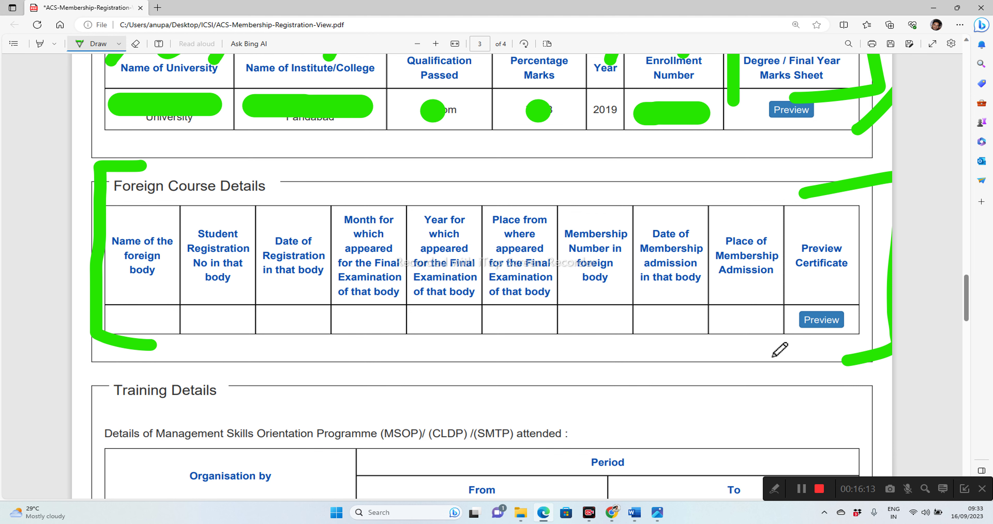
pyautogui.scroll(-4, 794, 352)
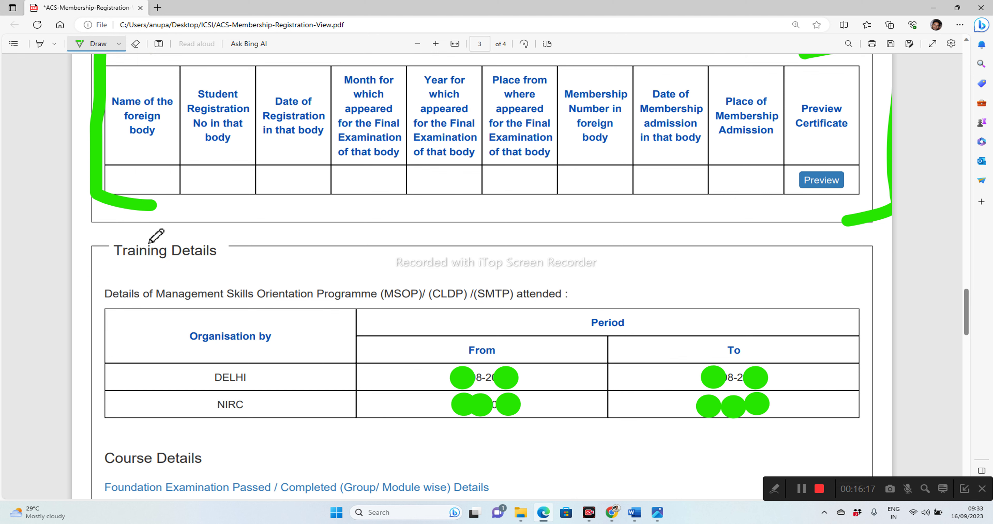
pyautogui.scroll(-2, 325, 374)
pyautogui.moveTo(143, 168); pyautogui.dragTo(40, 175)
pyautogui.moveTo(73, 274); pyautogui.dragTo(76, 419)
pyautogui.scroll(-2, 236, 343)
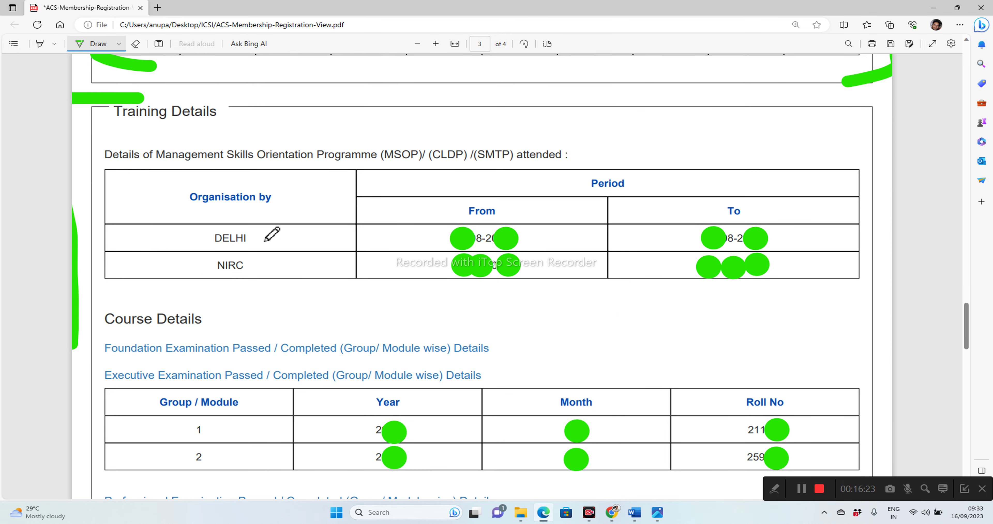
# Step: Look over the Executive and Professional examination tables and the uploaded documents, and draw green strokes at the page edge beside the course details
pyautogui.scroll(-6, 318, 321)
pyautogui.scroll(-4, 318, 322)
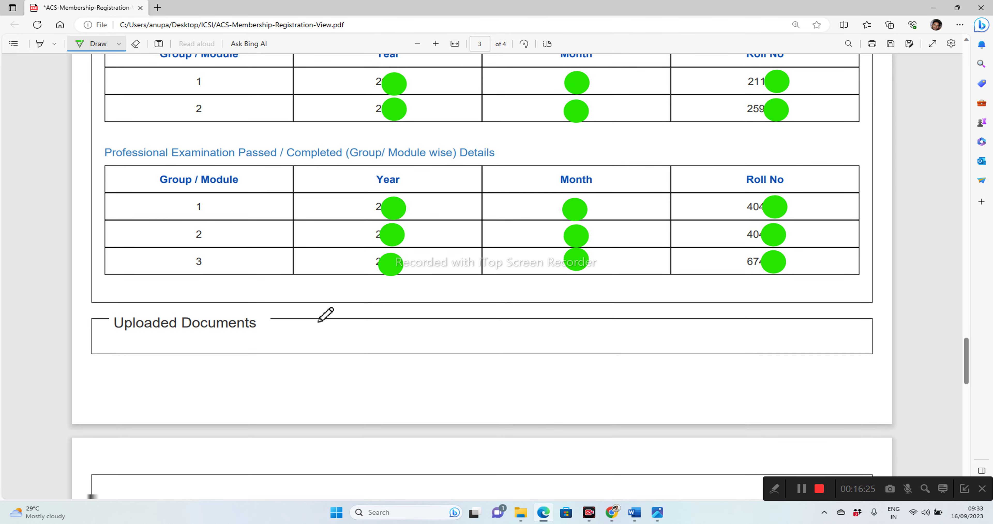
pyautogui.scroll(-4, 318, 322)
pyautogui.scroll(-8, 326, 315)
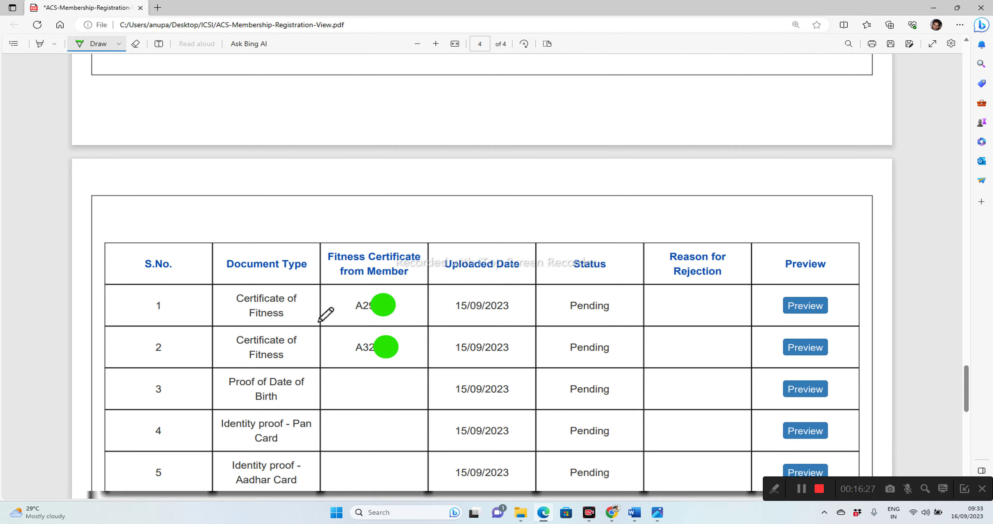
pyautogui.scroll(9, 326, 315)
pyautogui.scroll(6, 318, 322)
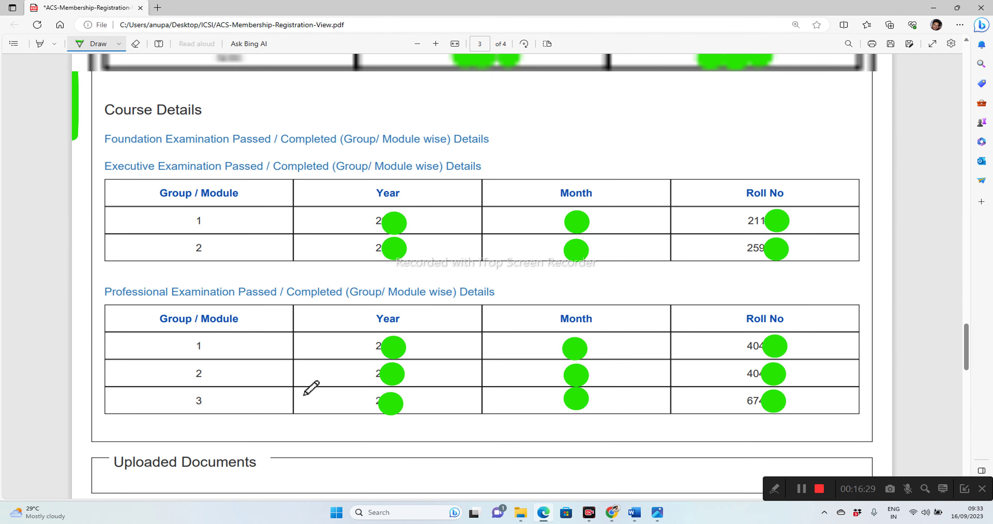
pyautogui.moveTo(94, 482); pyautogui.dragTo(2, 474)
pyautogui.moveTo(82, 343); pyautogui.dragTo(80, 423)
# Step: Bracket the uploaded documents table on page 4 in green, and mark each of its five document types with a short stroke
pyautogui.scroll(-6, 266, 404)
pyautogui.scroll(-10, 347, 355)
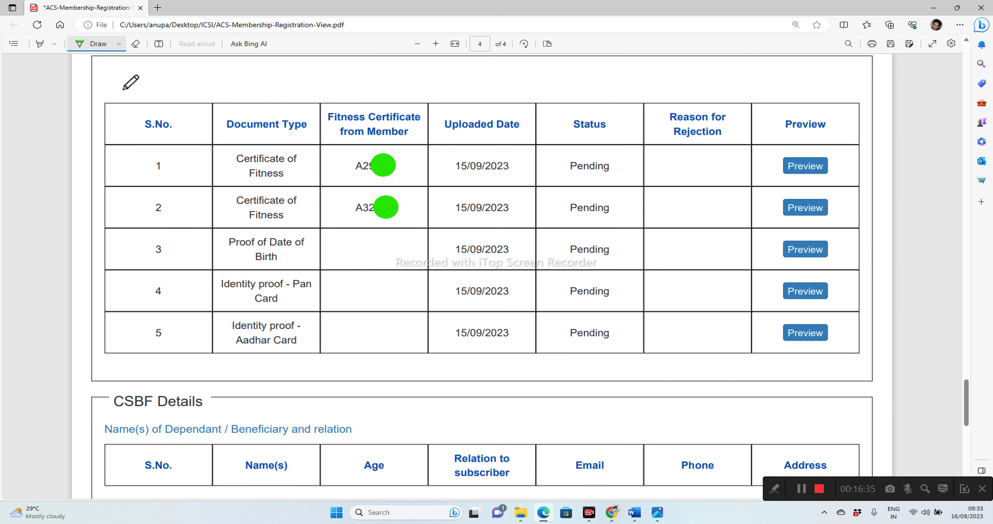
pyautogui.moveTo(130, 81)
pyautogui.mouseDown()
pyautogui.moveTo(89, 92)
pyautogui.moveTo(80, 107)
pyautogui.moveTo(81, 372)
pyautogui.moveTo(104, 371)
pyautogui.mouseUp()
pyautogui.moveTo(201, 167); pyautogui.dragTo(214, 156)
pyautogui.moveTo(203, 210); pyautogui.dragTo(217, 198)
pyautogui.moveTo(203, 257); pyautogui.dragTo(215, 249)
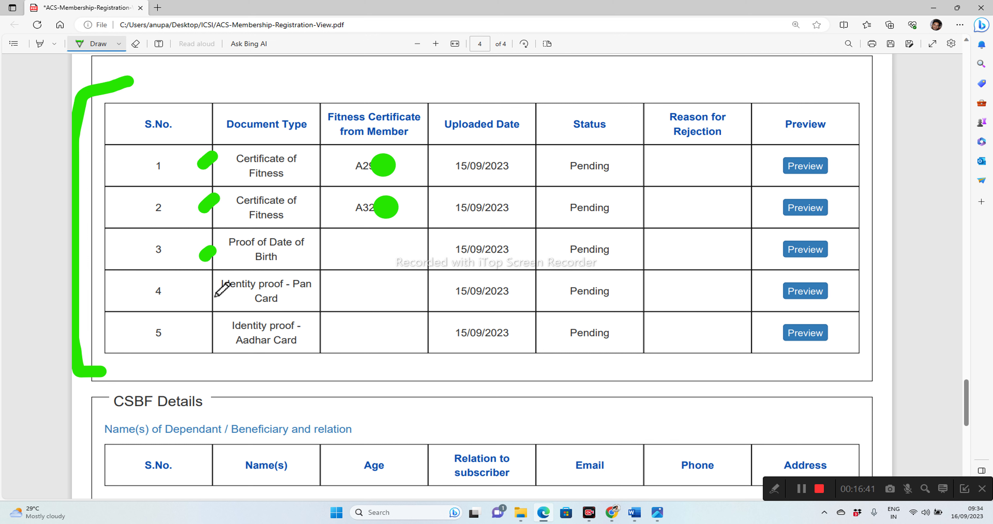
pyautogui.moveTo(199, 305); pyautogui.dragTo(213, 279)
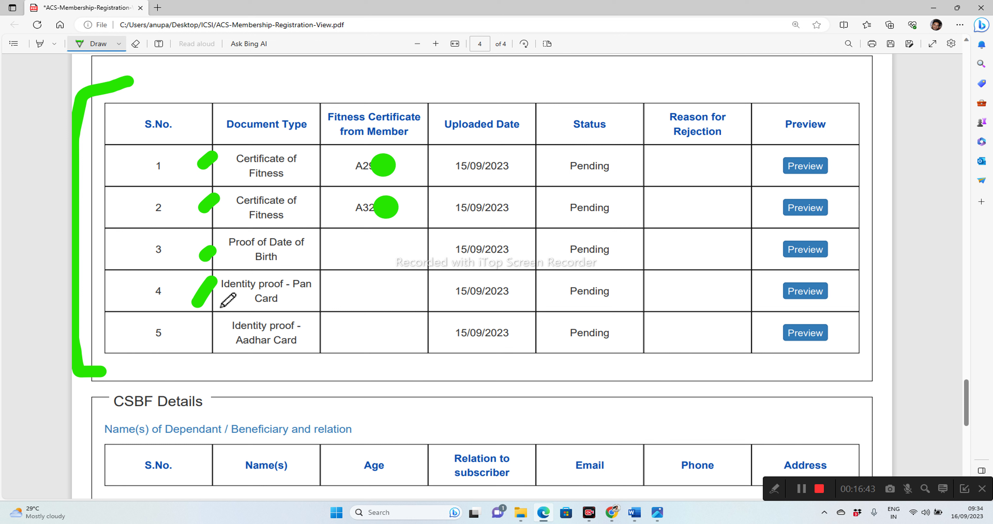
pyautogui.moveTo(199, 341); pyautogui.dragTo(223, 327)
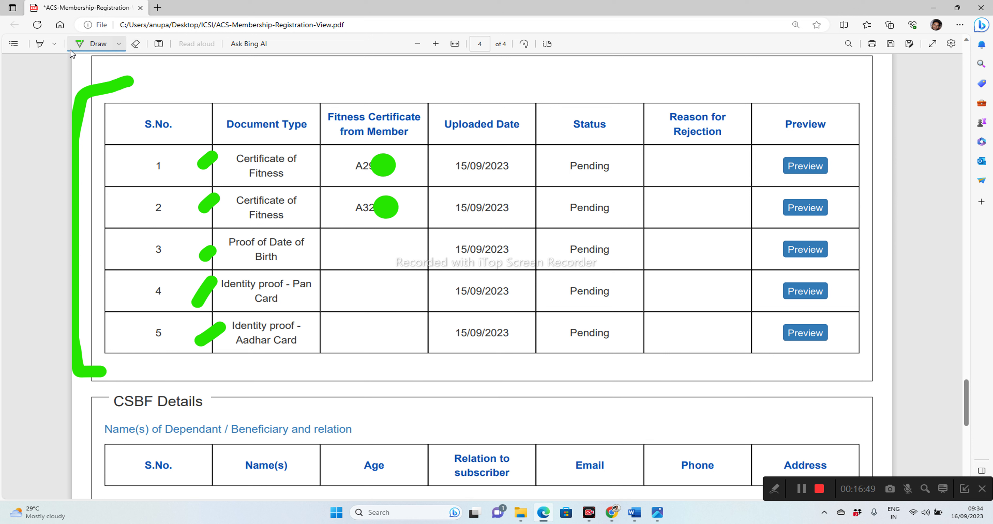
# Step: Highlight in yellow both Certificate of Fitness entries, Proof of Date of Birth, and the Pan Card and Aadhar Card identity proofs
pyautogui.click(39, 43)
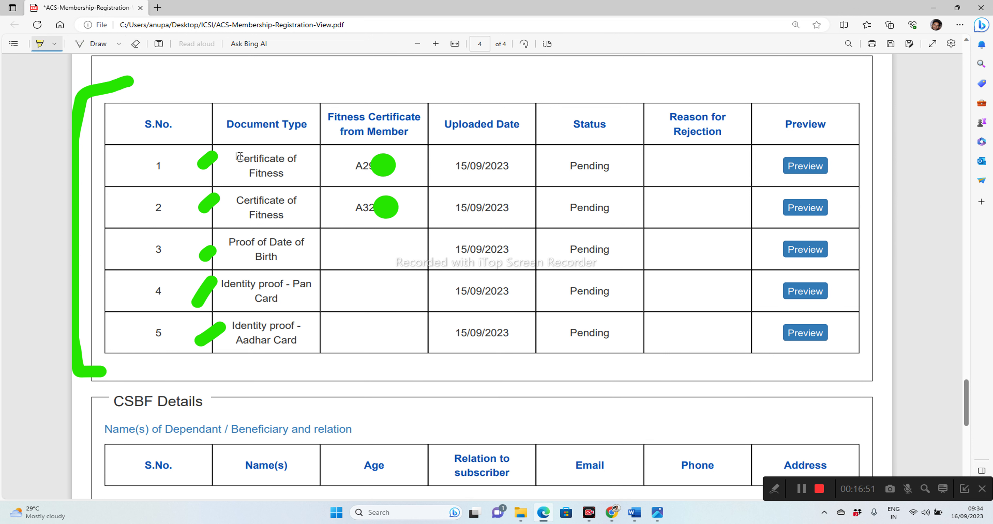
pyautogui.moveTo(239, 156); pyautogui.dragTo(292, 178)
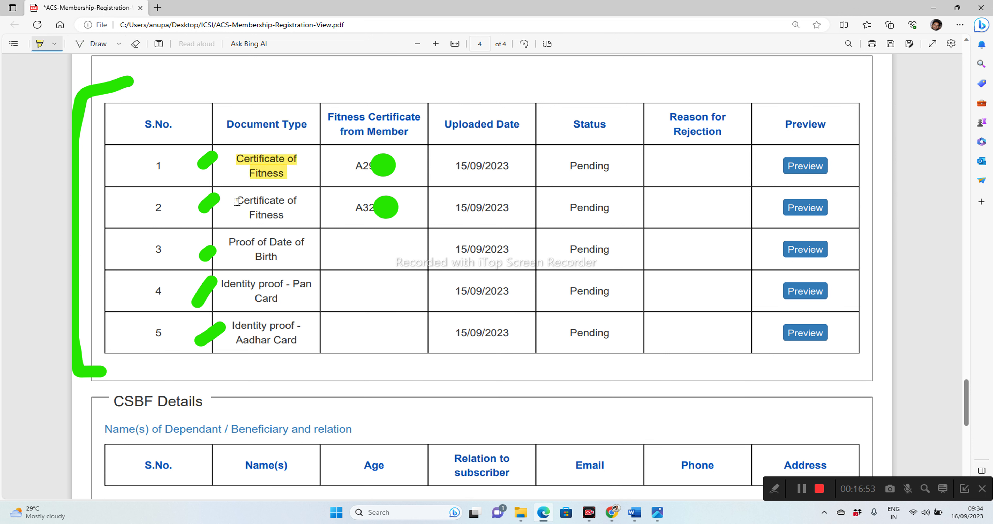
pyautogui.moveTo(236, 202); pyautogui.dragTo(290, 216)
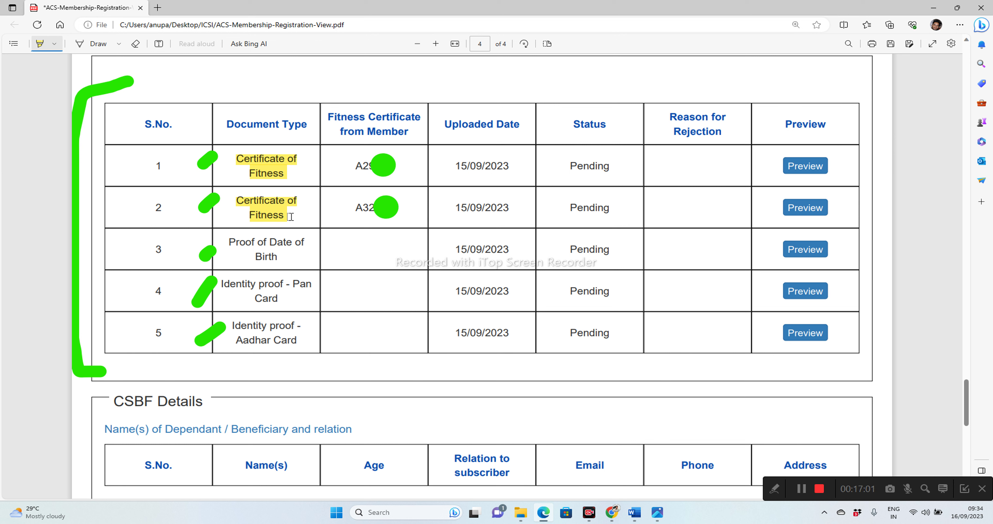
pyautogui.moveTo(234, 243); pyautogui.dragTo(279, 257)
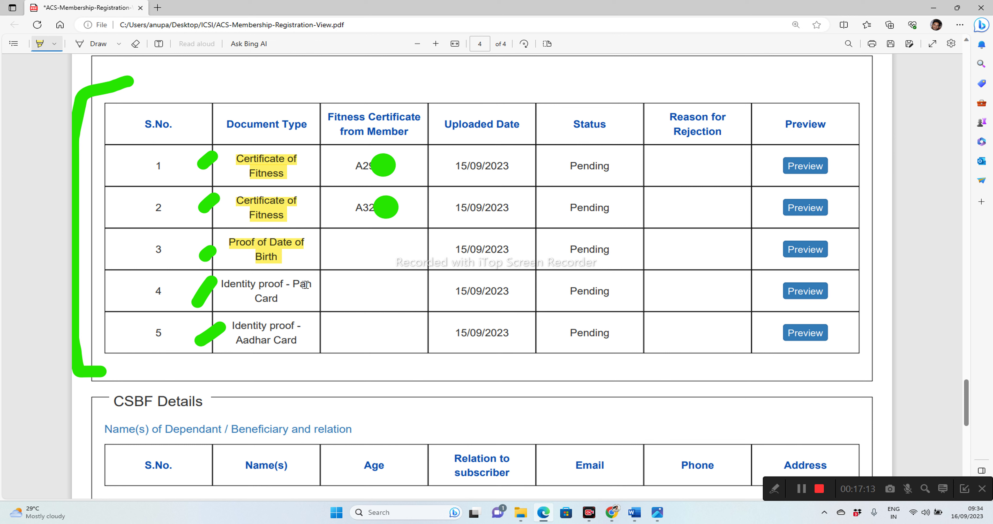
pyautogui.moveTo(218, 285); pyautogui.dragTo(277, 298)
pyautogui.moveTo(232, 325); pyautogui.dragTo(300, 343)
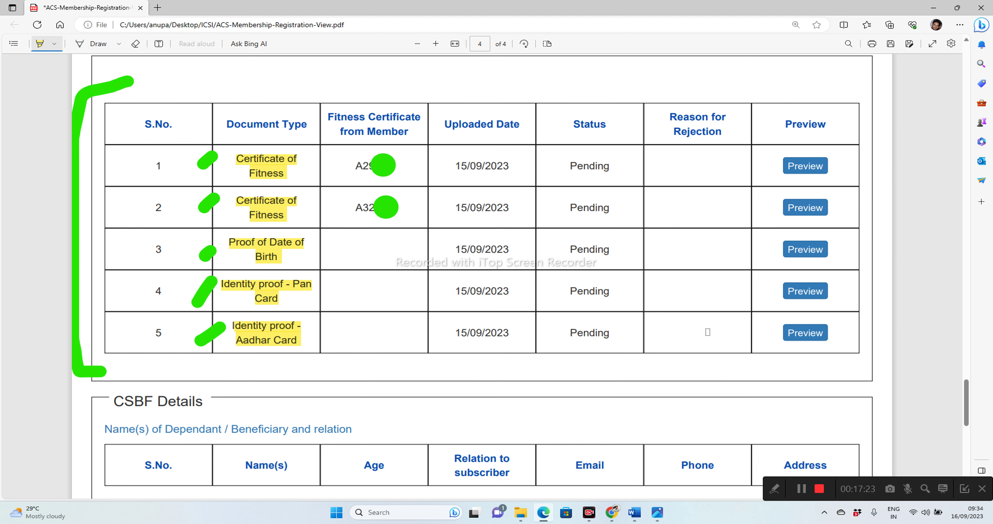
# Step: Look over the CSBF Details section, and draw a yellow highlighter corner around the start of the ACS Membership Registration View banner on page 1
pyautogui.scroll(-2, 707, 332)
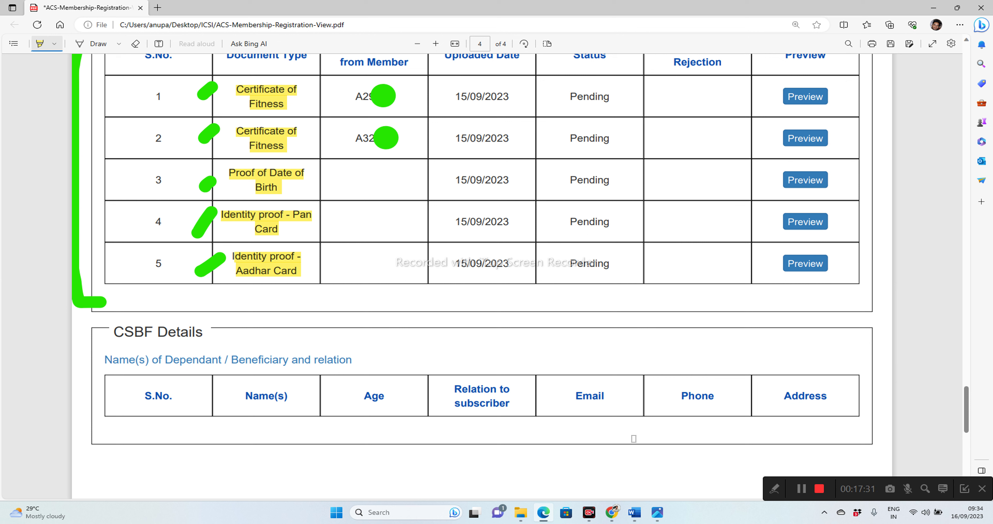
pyautogui.scroll(10, 633, 439)
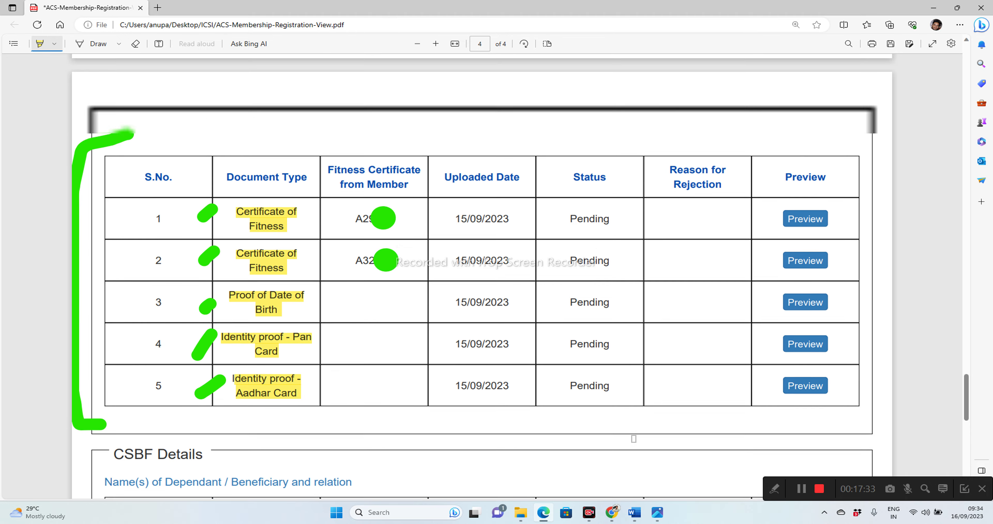
pyautogui.scroll(15, 634, 438)
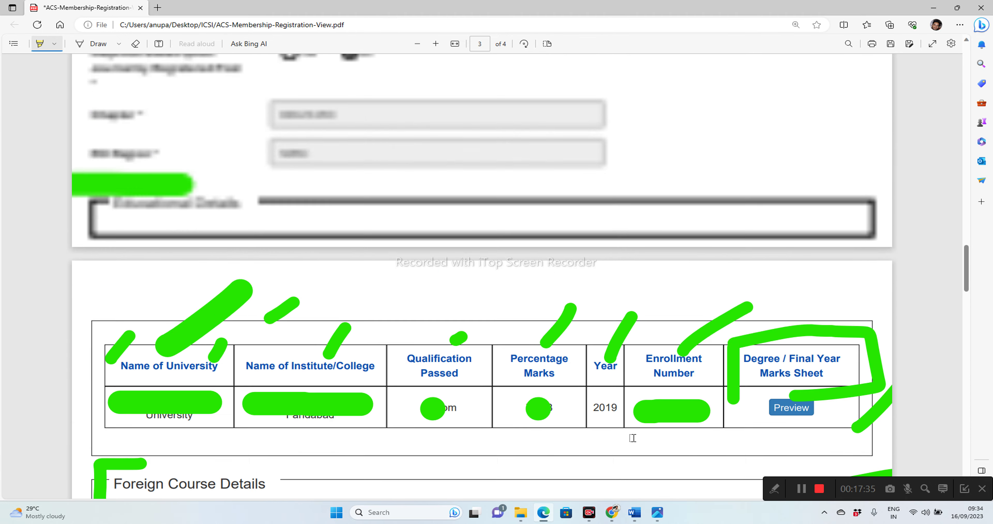
pyautogui.scroll(5, 634, 438)
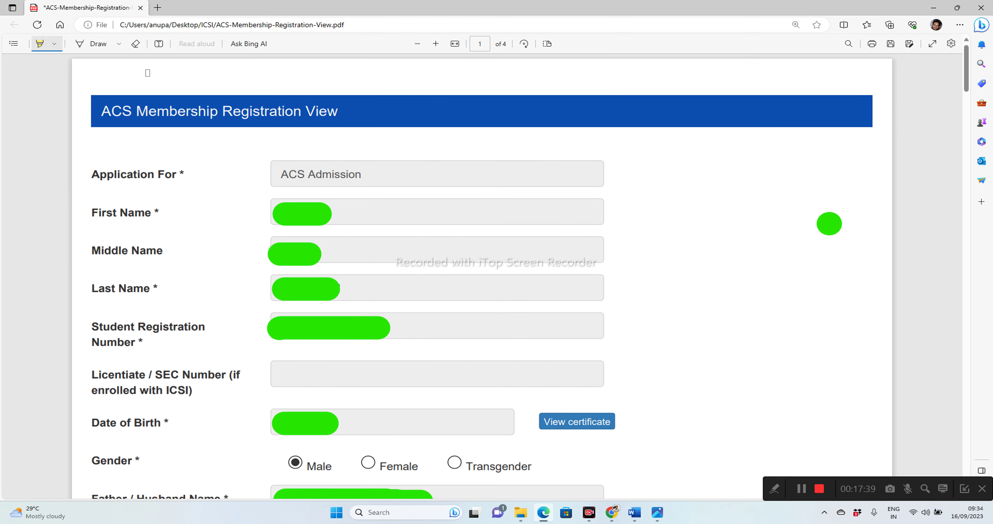
pyautogui.moveTo(149, 70); pyautogui.dragTo(86, 111)
# Step: Look through the personal details, residential address and professional address fields again, and return to the beginning of the form
pyautogui.scroll(-1, 399, 236)
pyautogui.scroll(-15, 399, 236)
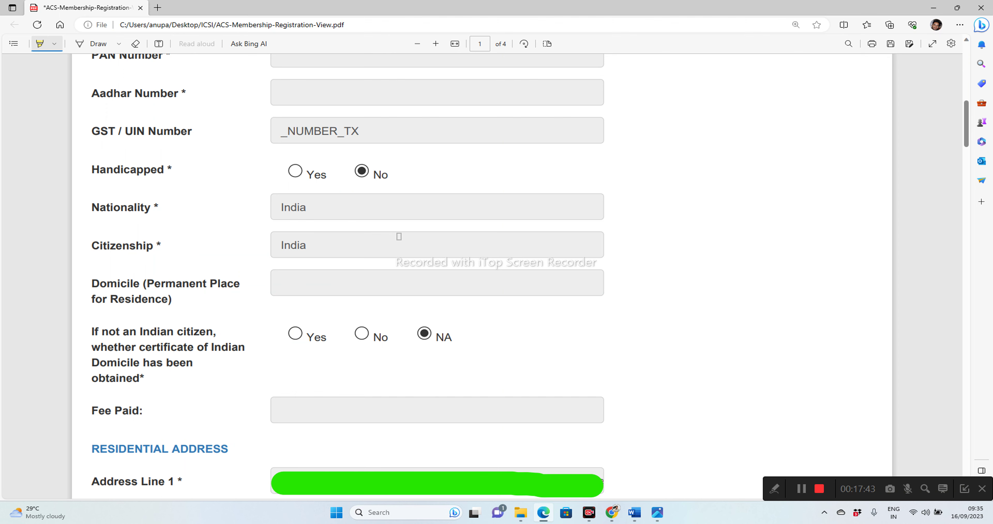
pyautogui.scroll(-15, 399, 236)
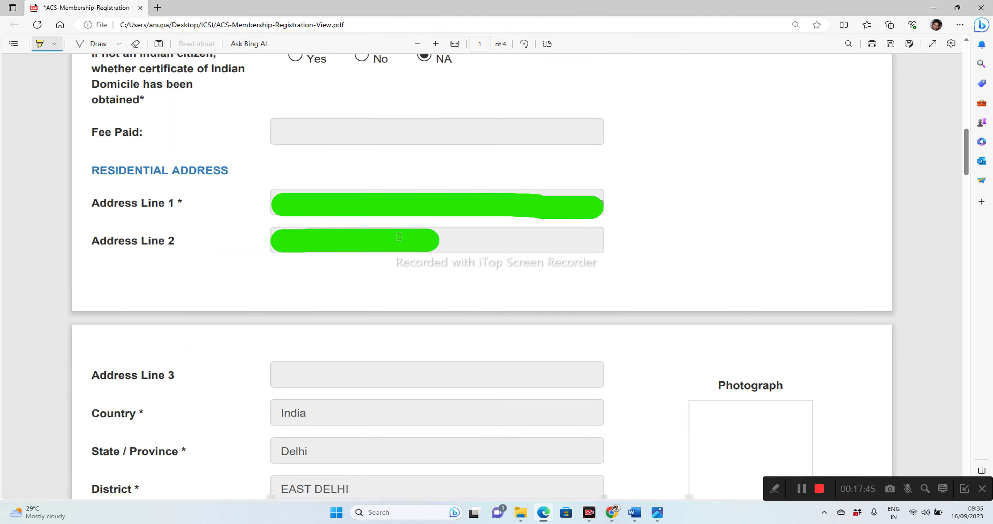
pyautogui.scroll(-2, 399, 236)
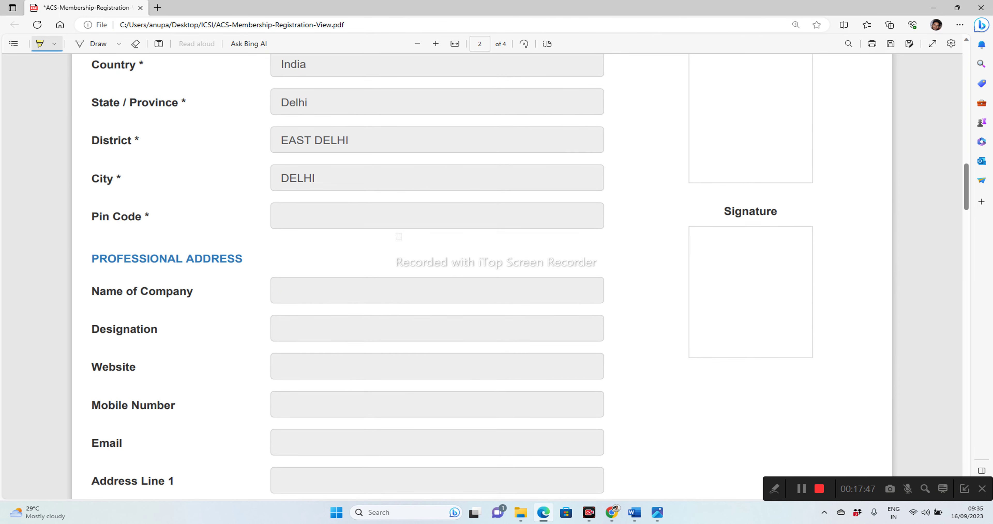
pyautogui.scroll(20, 399, 236)
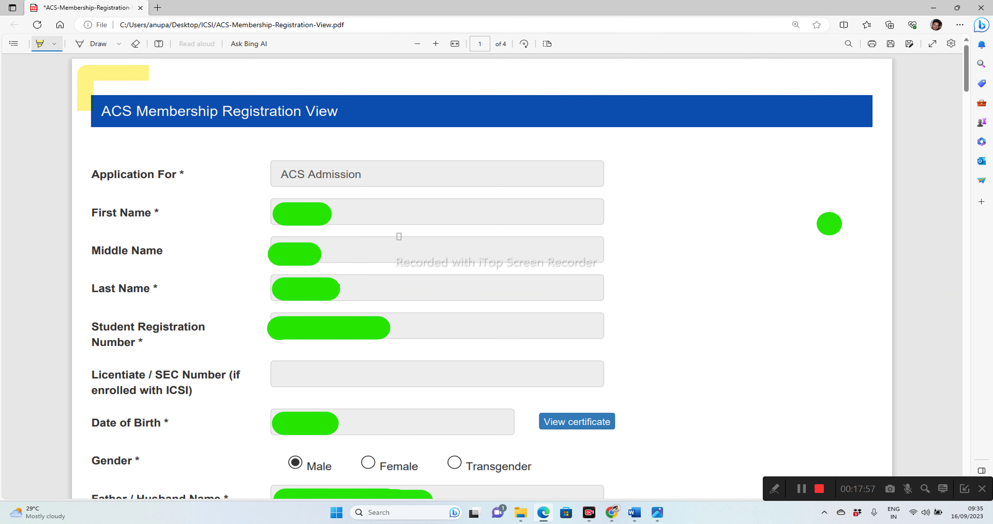
# Step: Skim the registration form from the personal details on page 1 past the qualification and foreign course tables on page 3
pyautogui.scroll(-20, 399, 236)
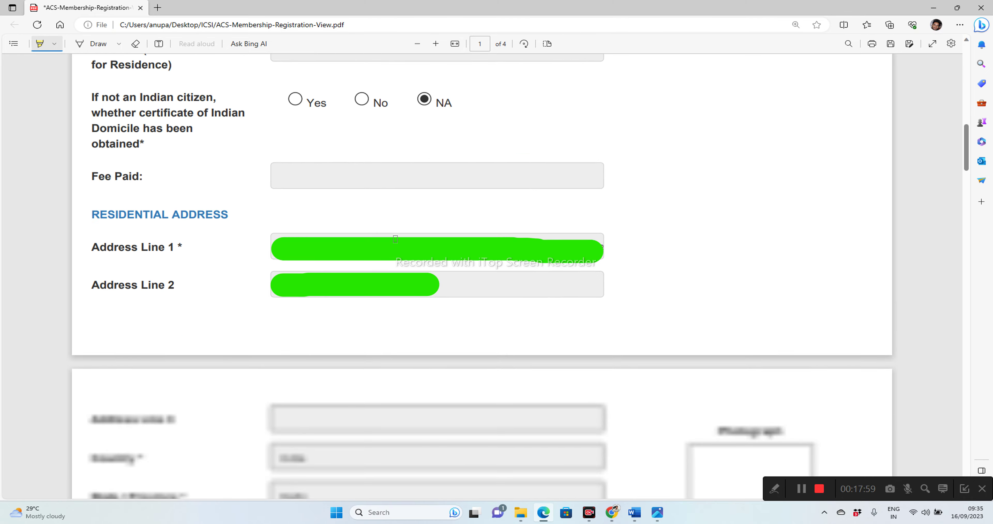
pyautogui.scroll(-12, 395, 239)
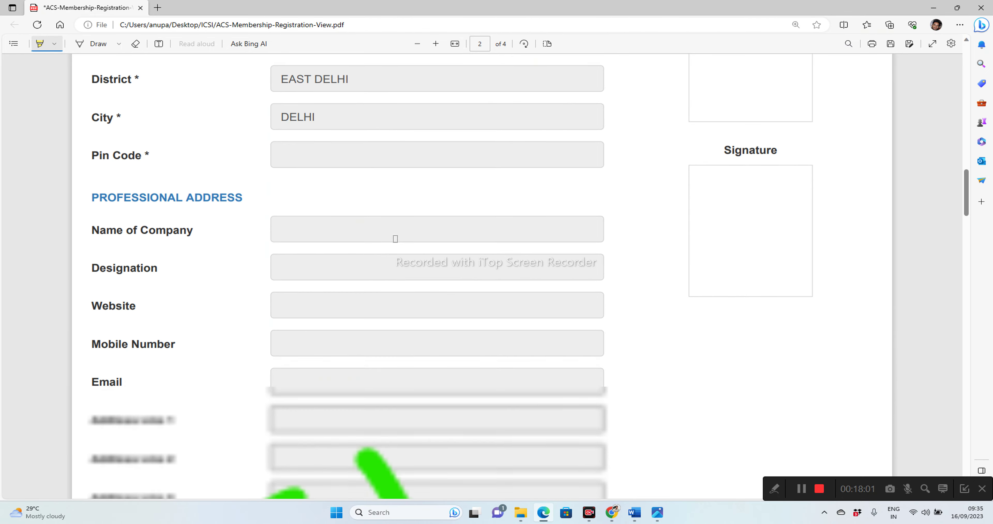
pyautogui.scroll(-20, 395, 239)
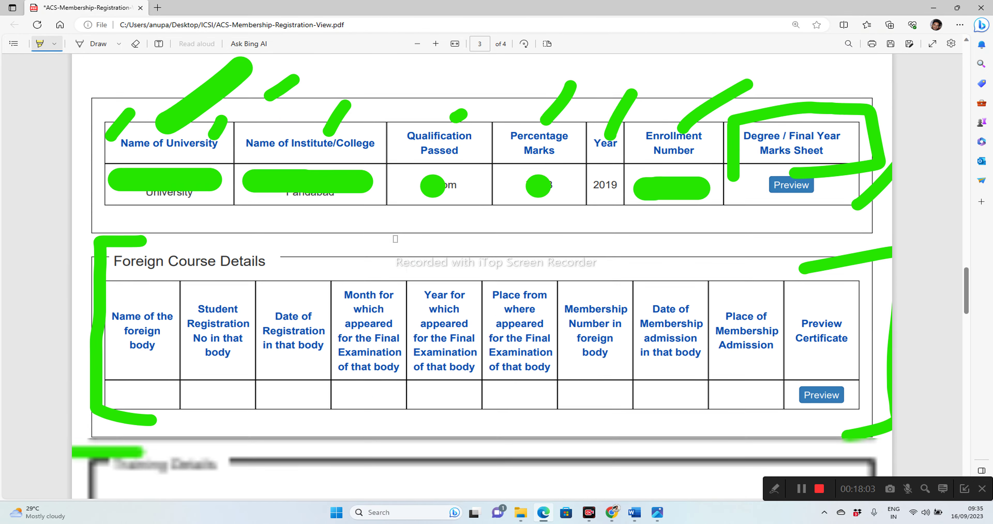
pyautogui.scroll(-15, 395, 239)
# Step: Switch to the Photos app and show the ICSI email image about resubmitting self-attested date of birth and degree certificates
pyautogui.click(658, 518)
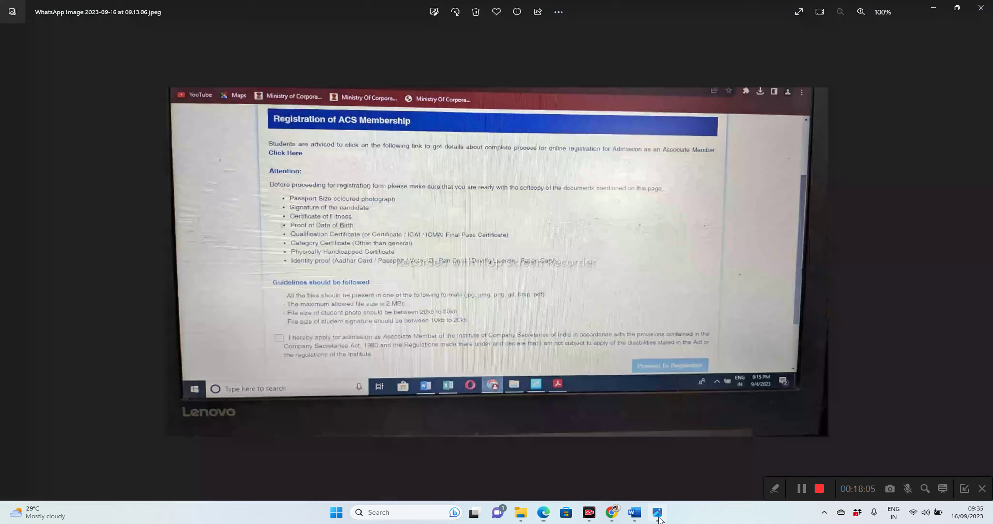
pyautogui.moveTo(598, 481)
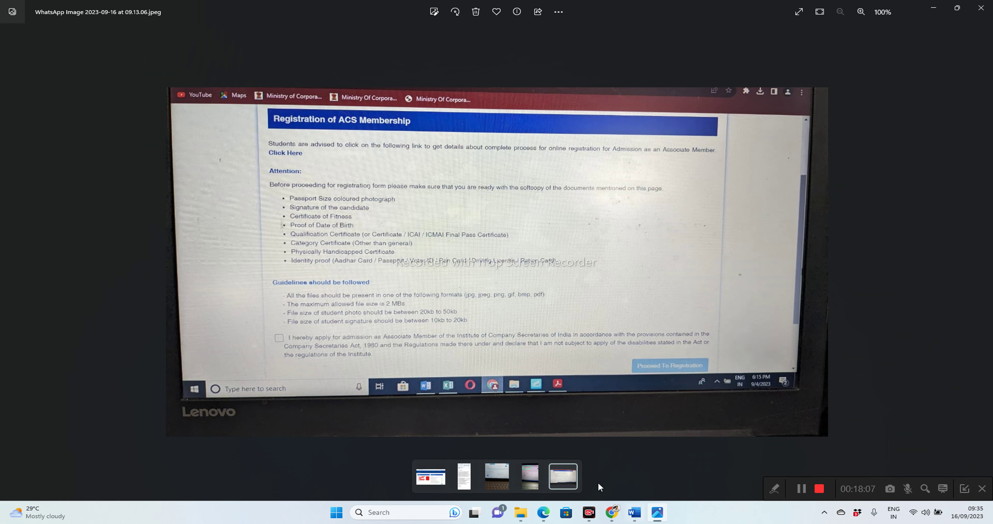
pyautogui.click(470, 481)
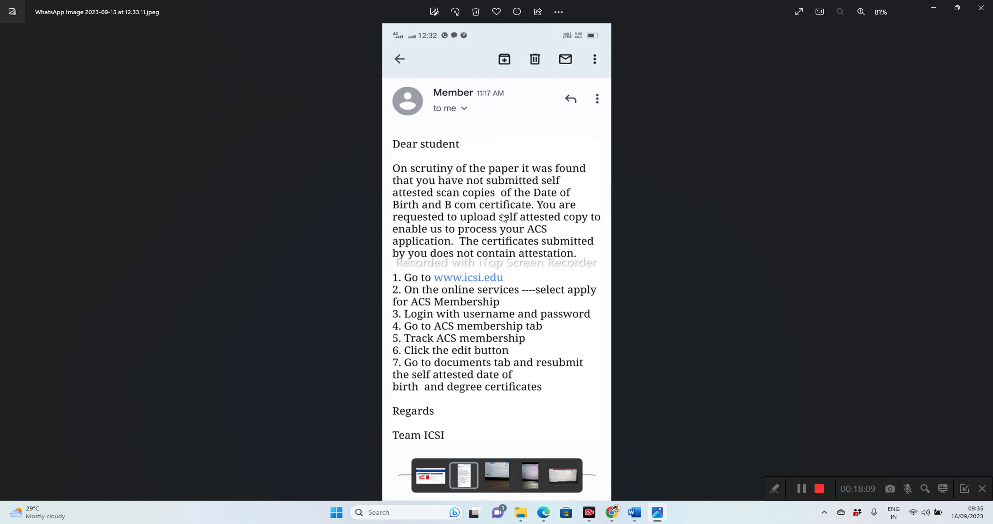